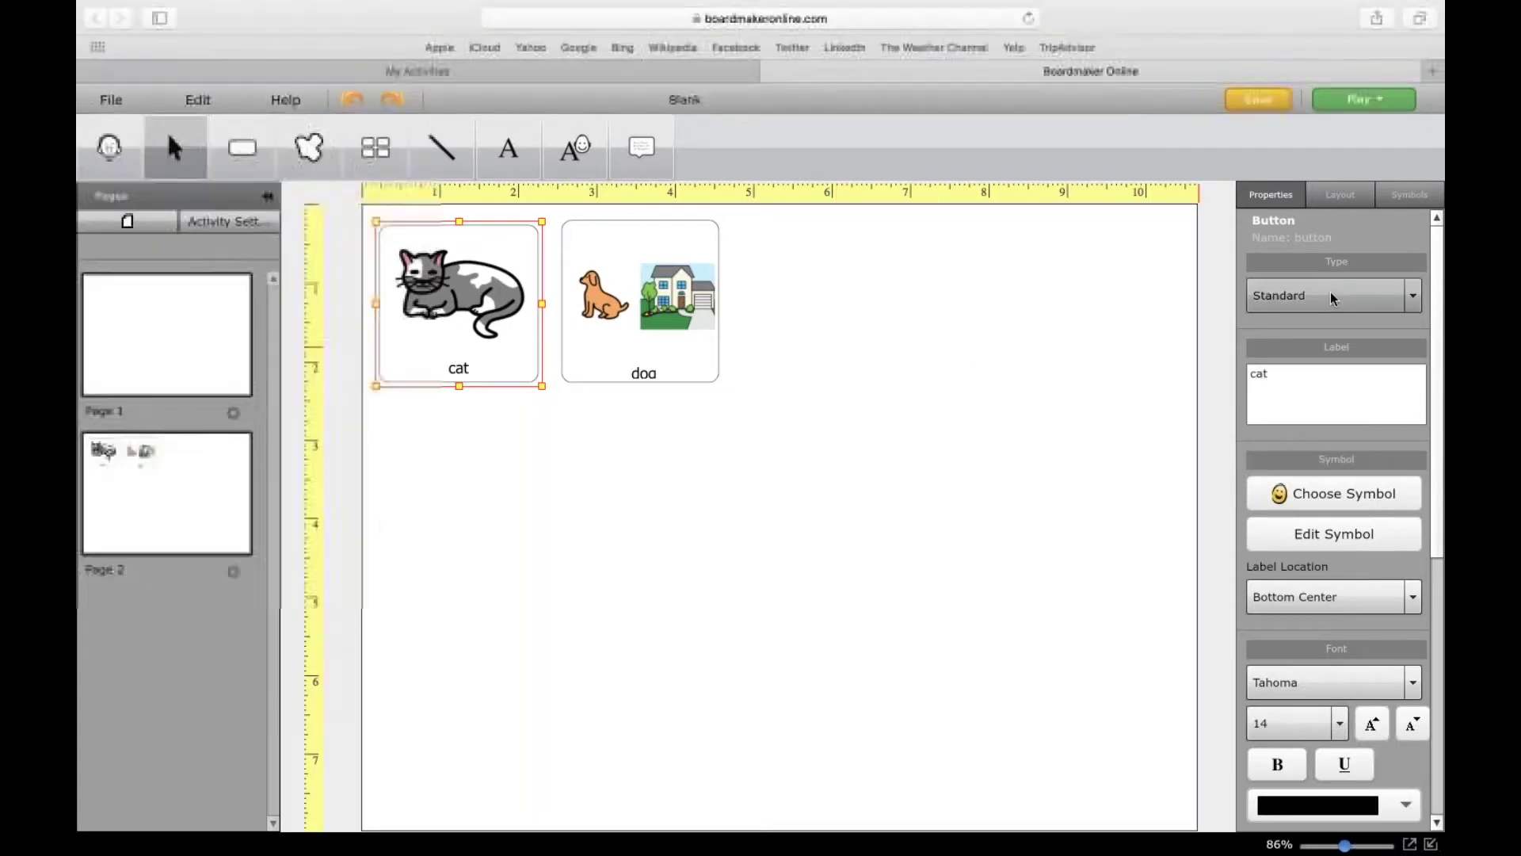
- Replace the cat button's label with "the cat ran away."
left_click(1378, 296)
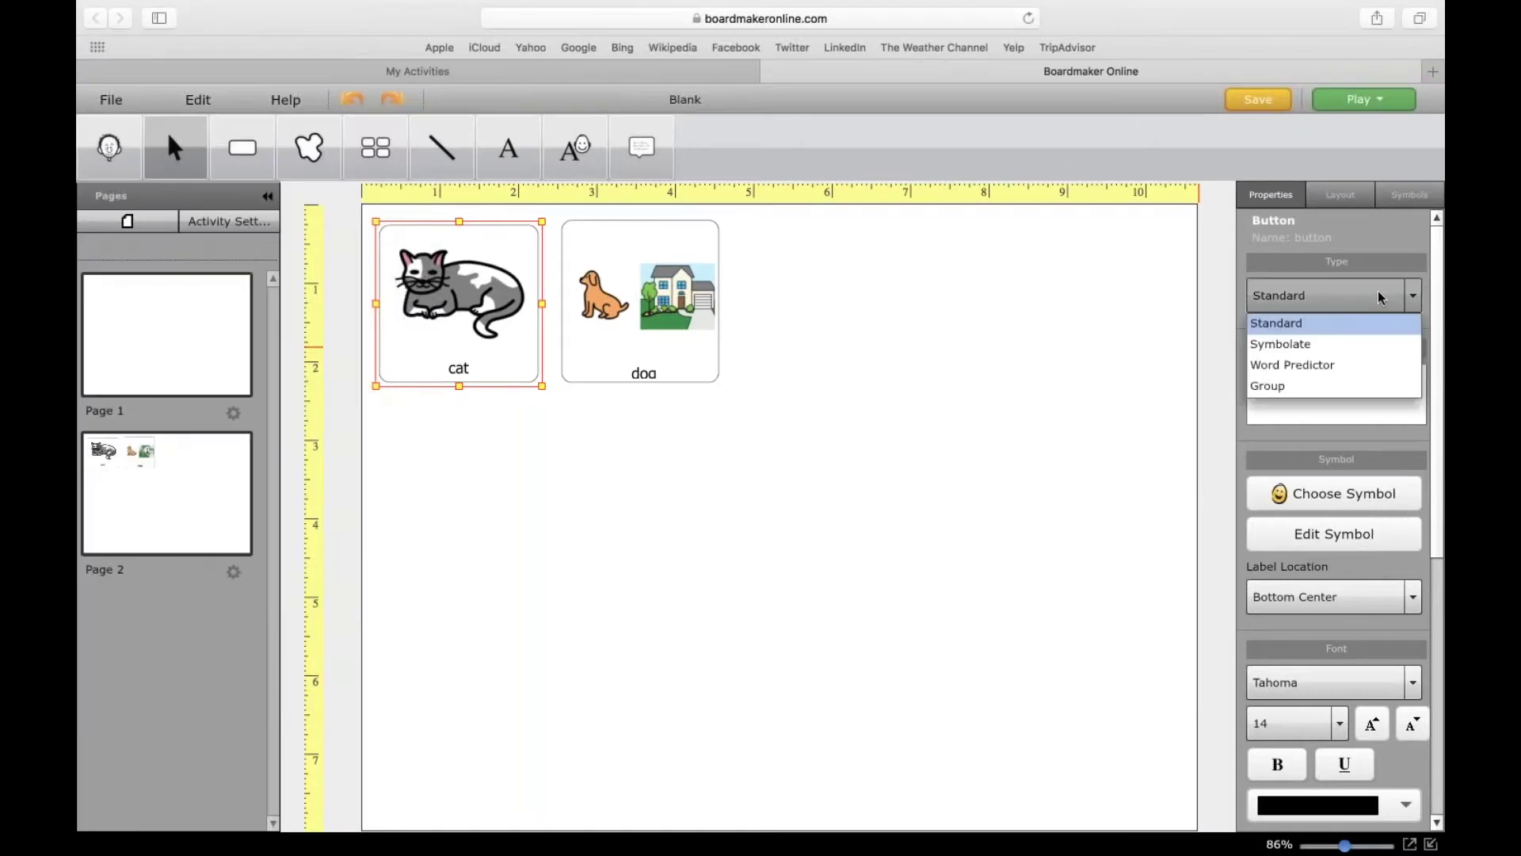
left_click(1336, 293)
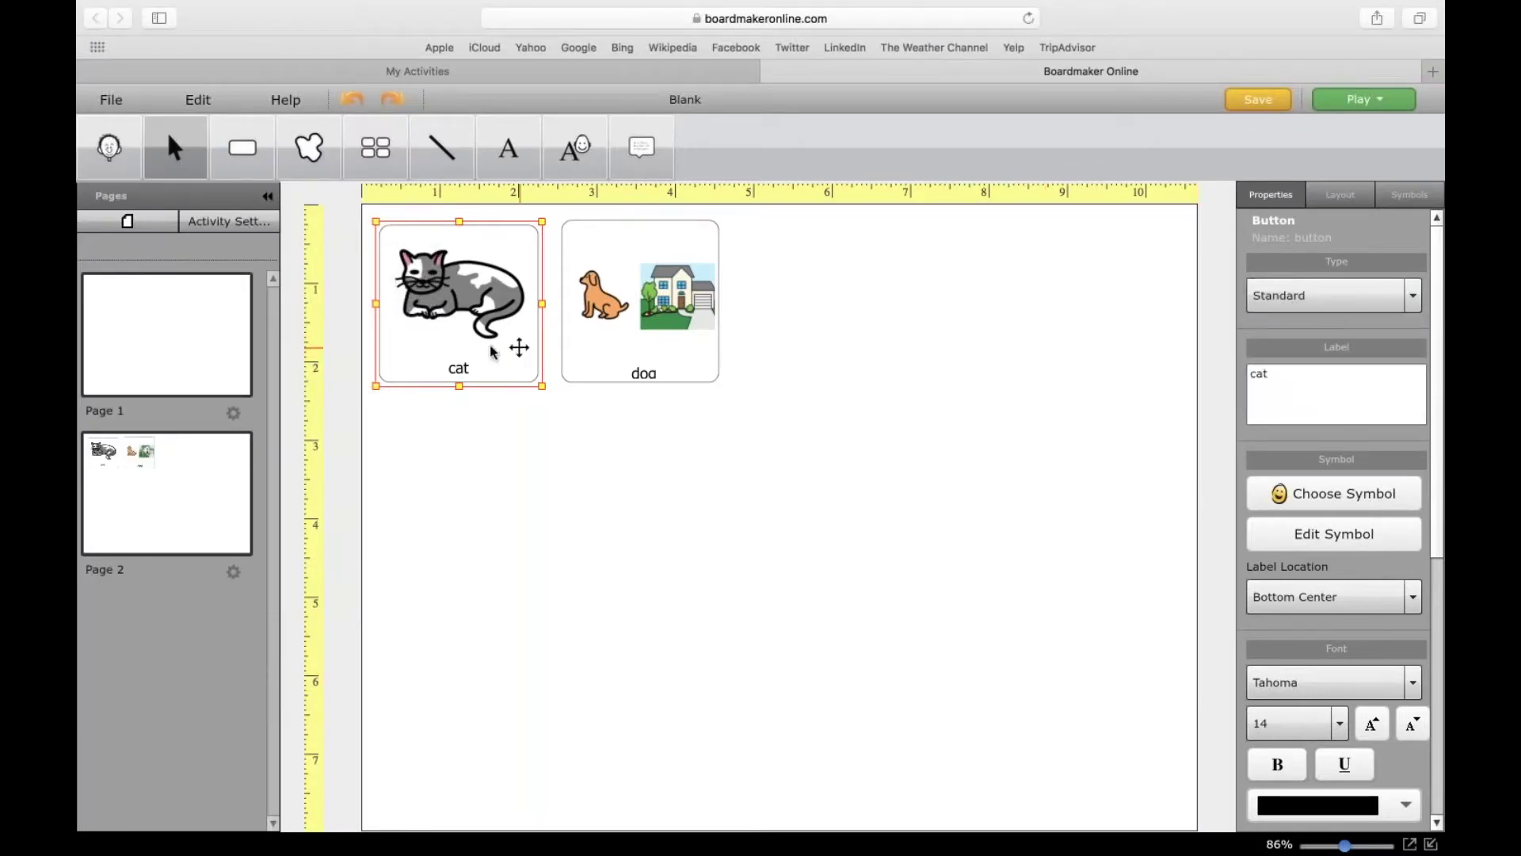
left_click(1297, 393)
type("the cat ran away.")
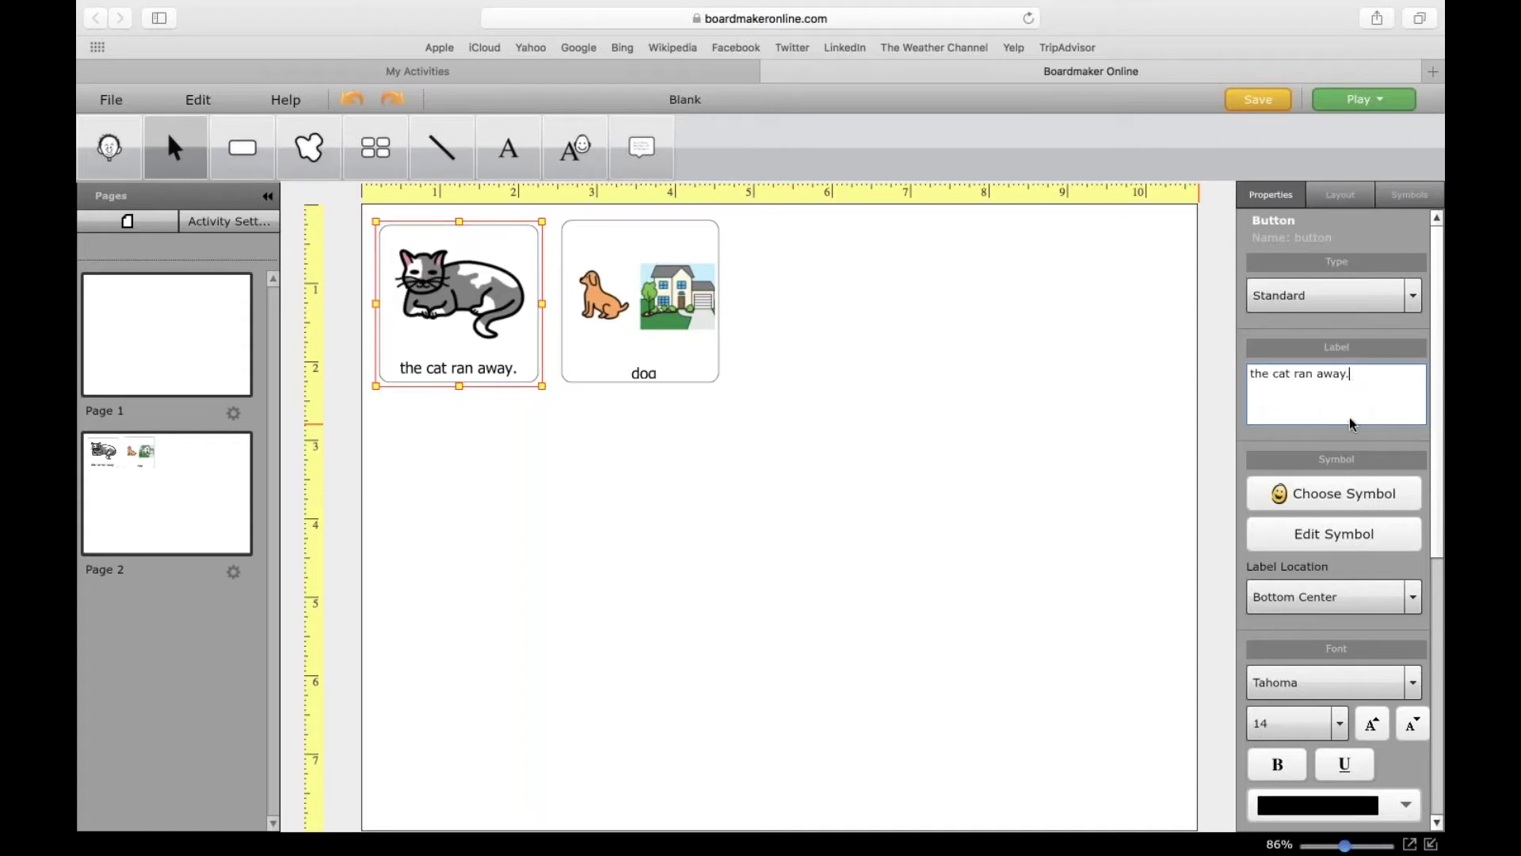
- Edit the cat symbol, filling its grey areas with bright green, and save the result to the activity
left_click(1321, 499)
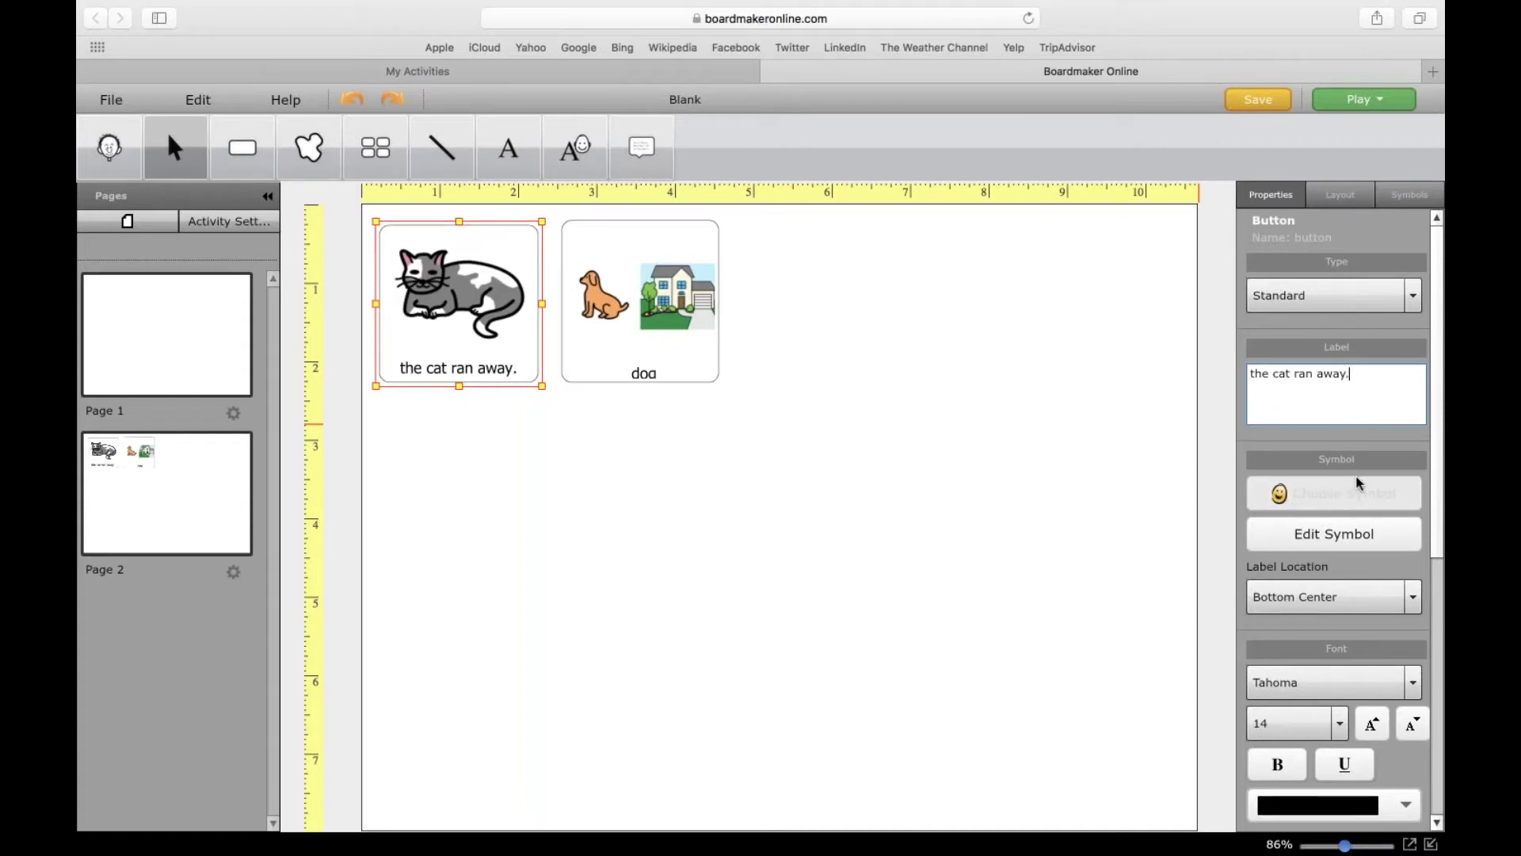
left_click(1343, 529)
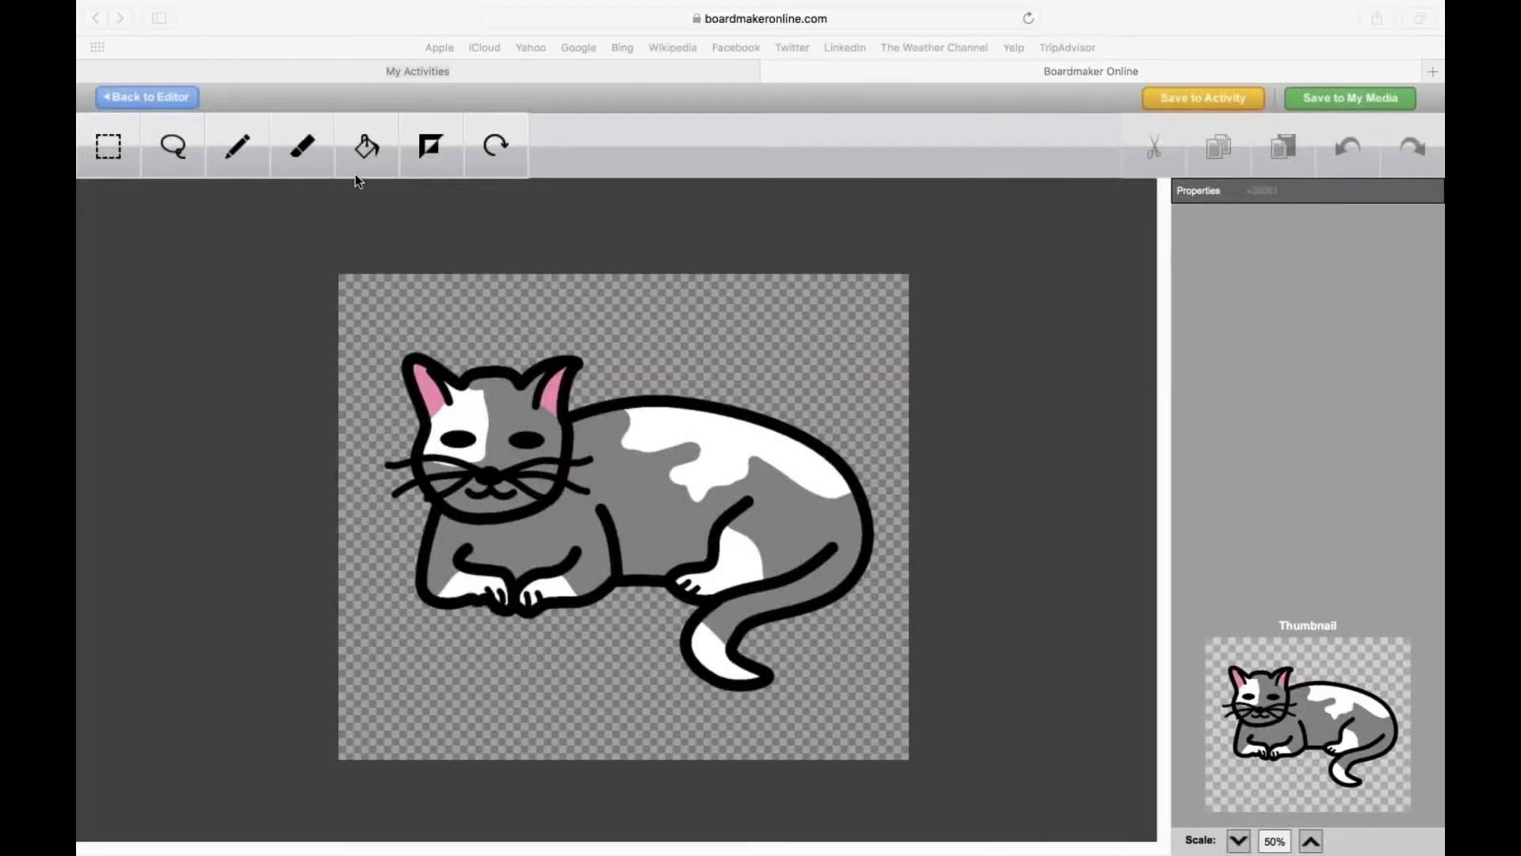
left_click(366, 146)
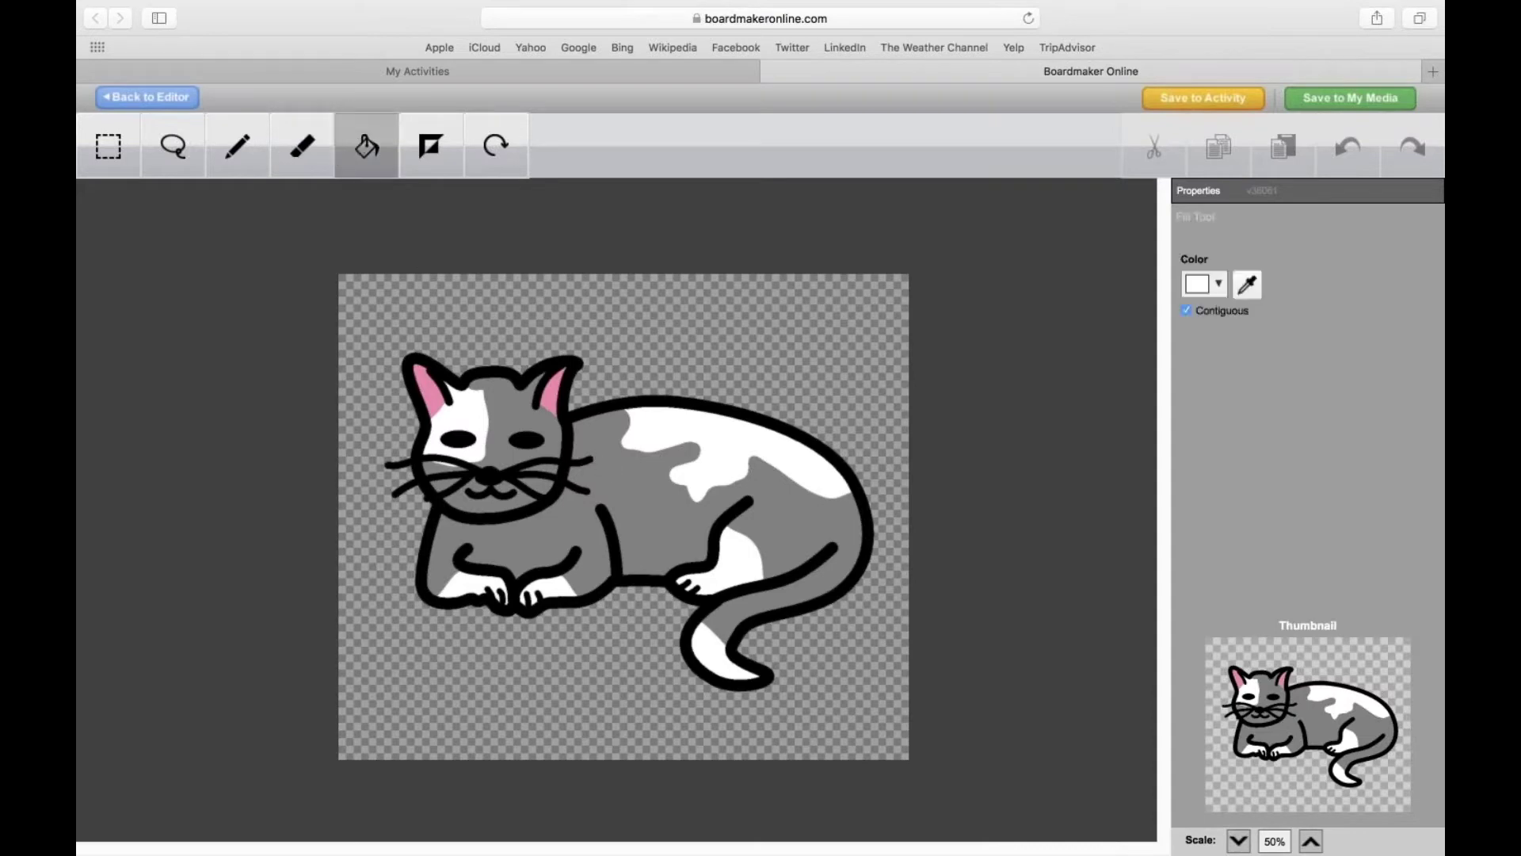
left_click(1205, 283)
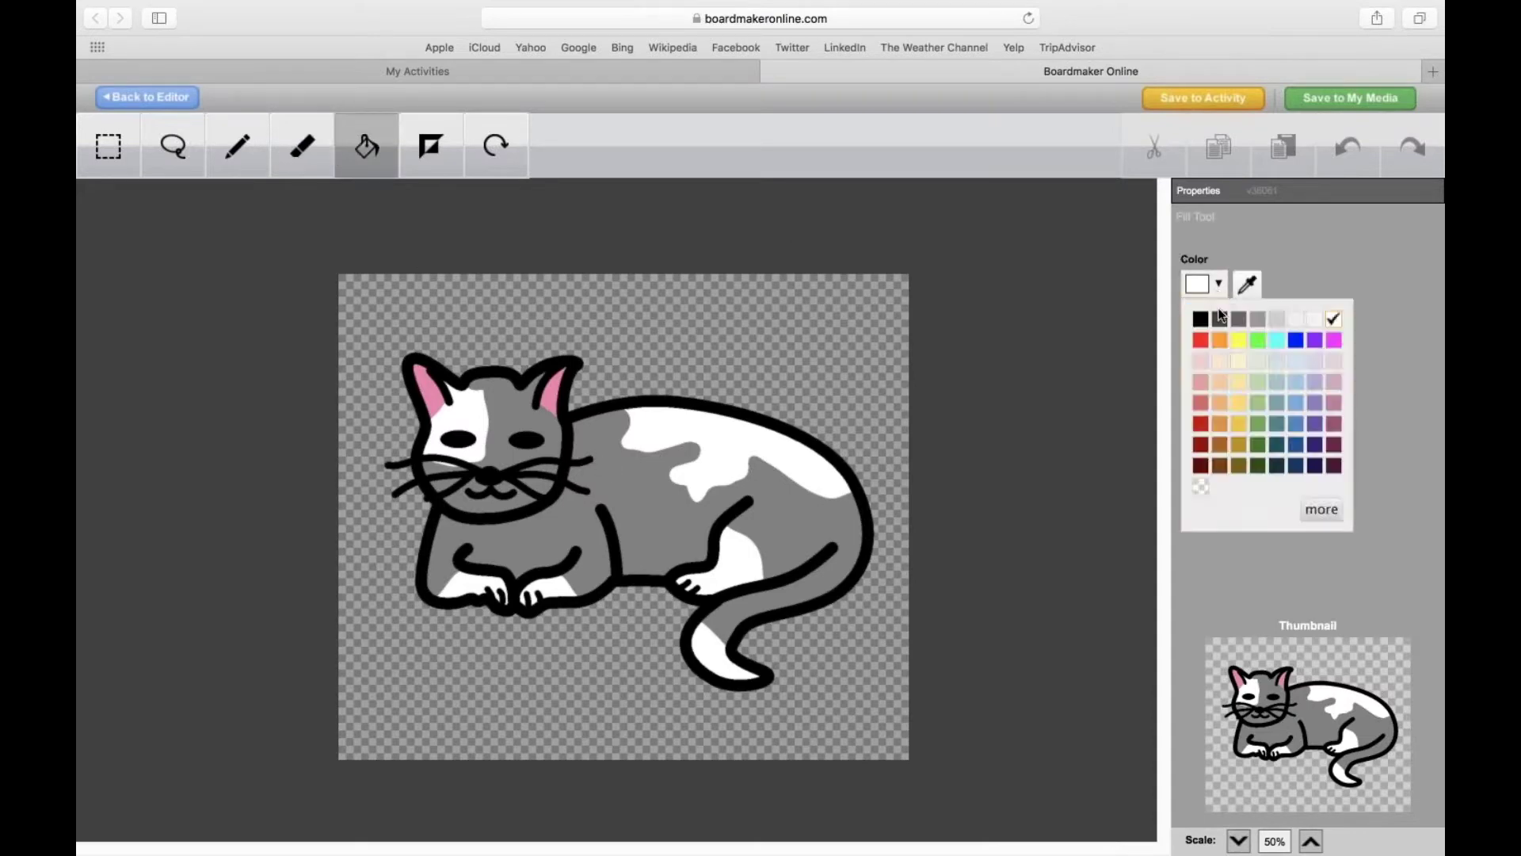
left_click(1263, 345)
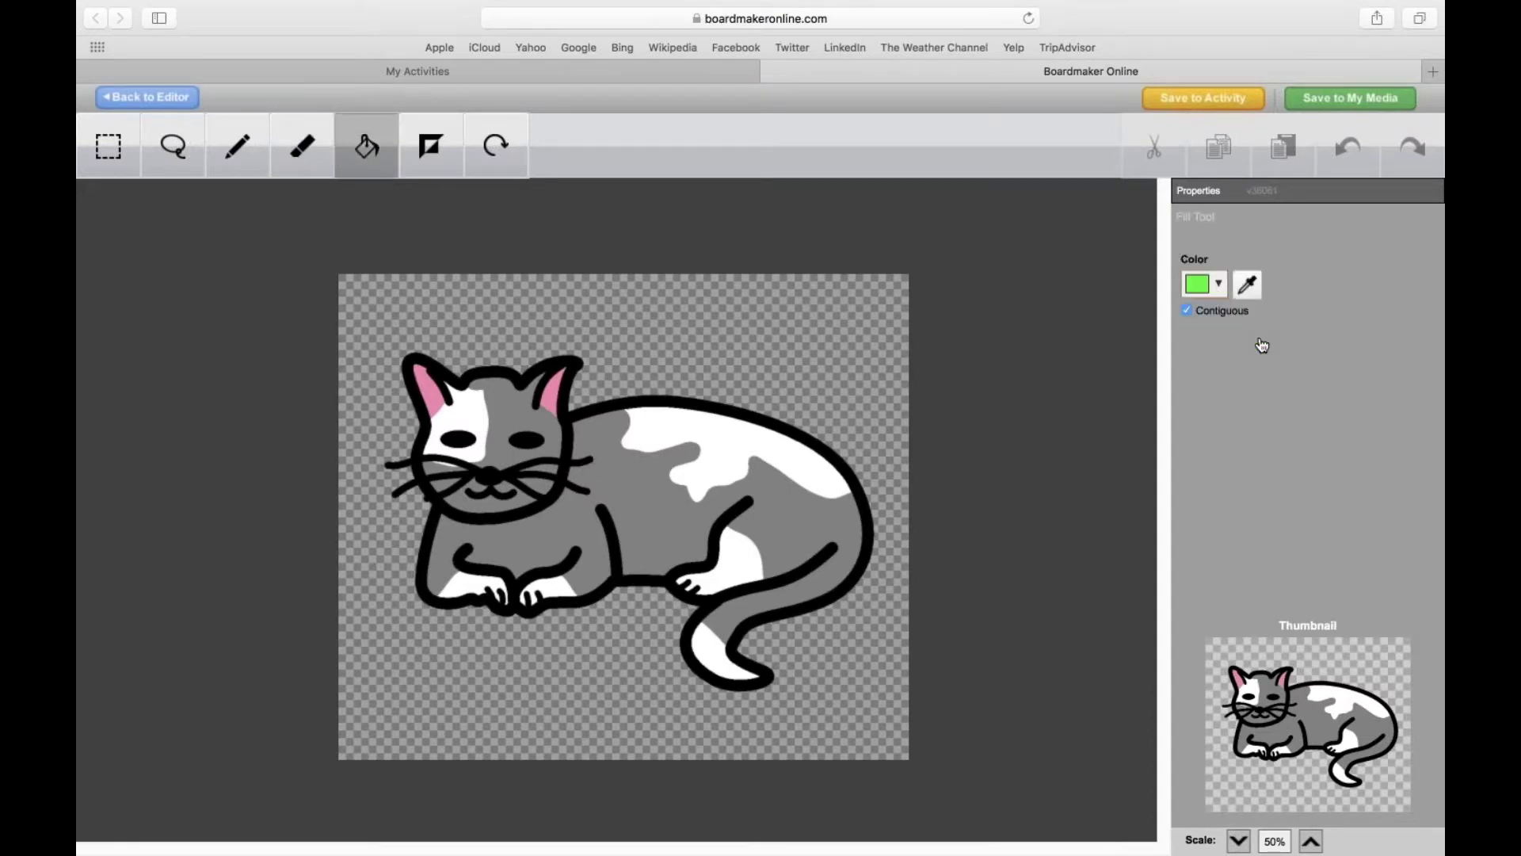
left_click(640, 493)
left_click(497, 398)
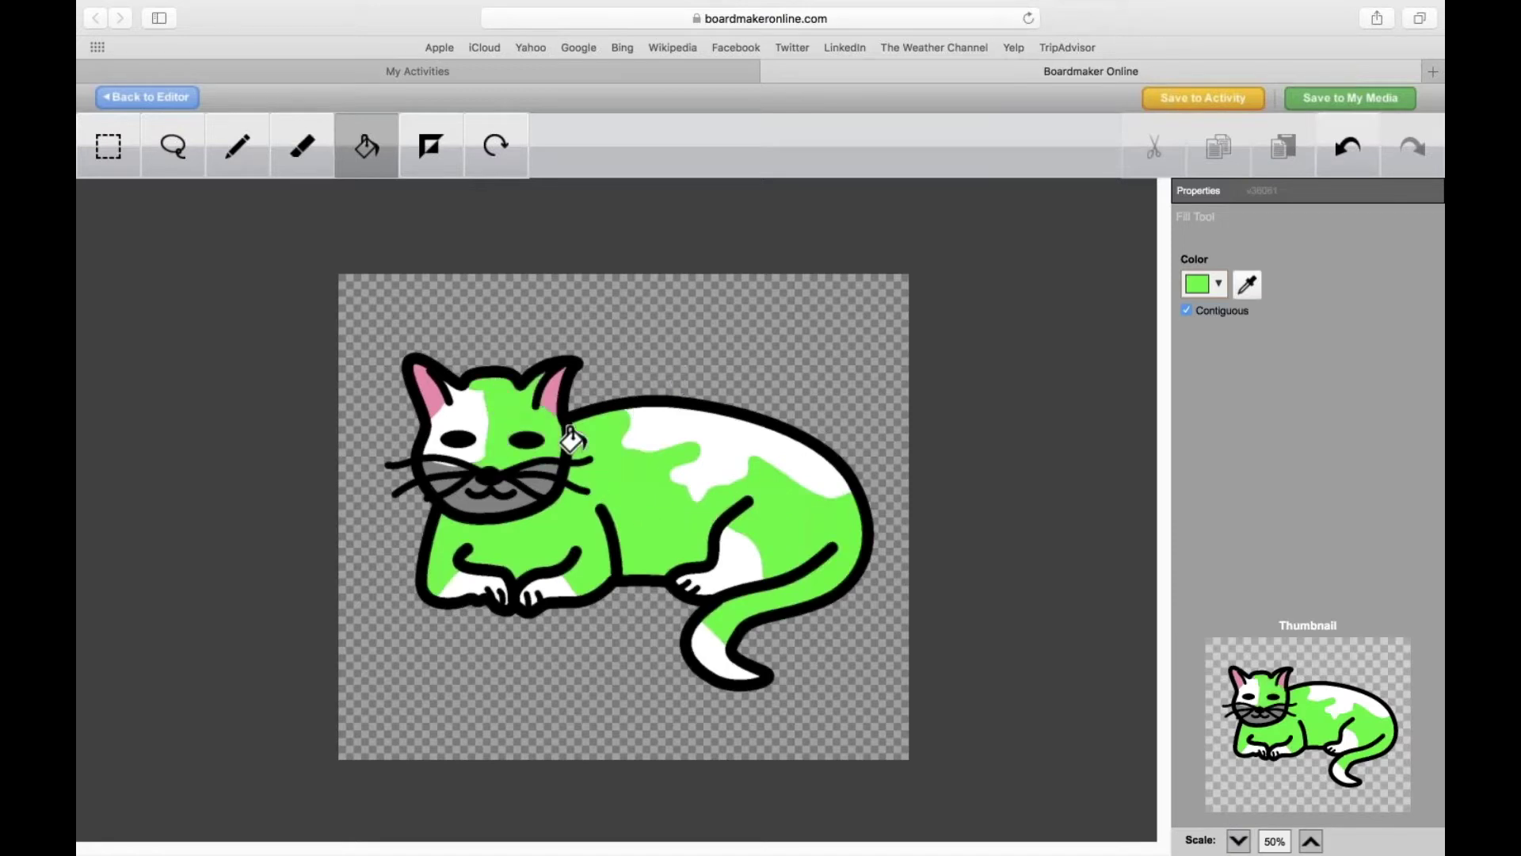
left_click(501, 489)
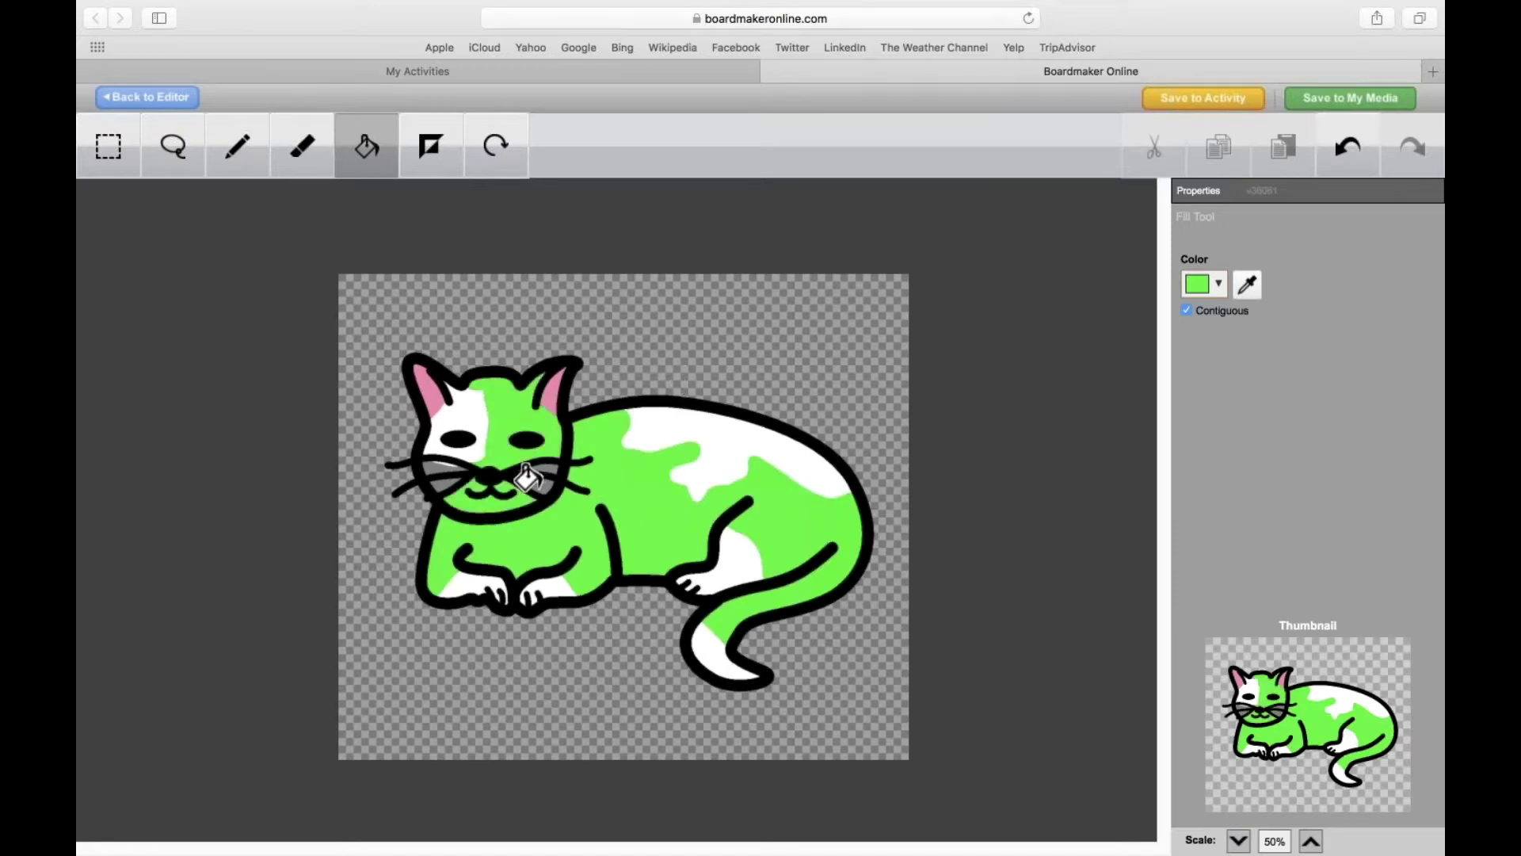
left_click(432, 474)
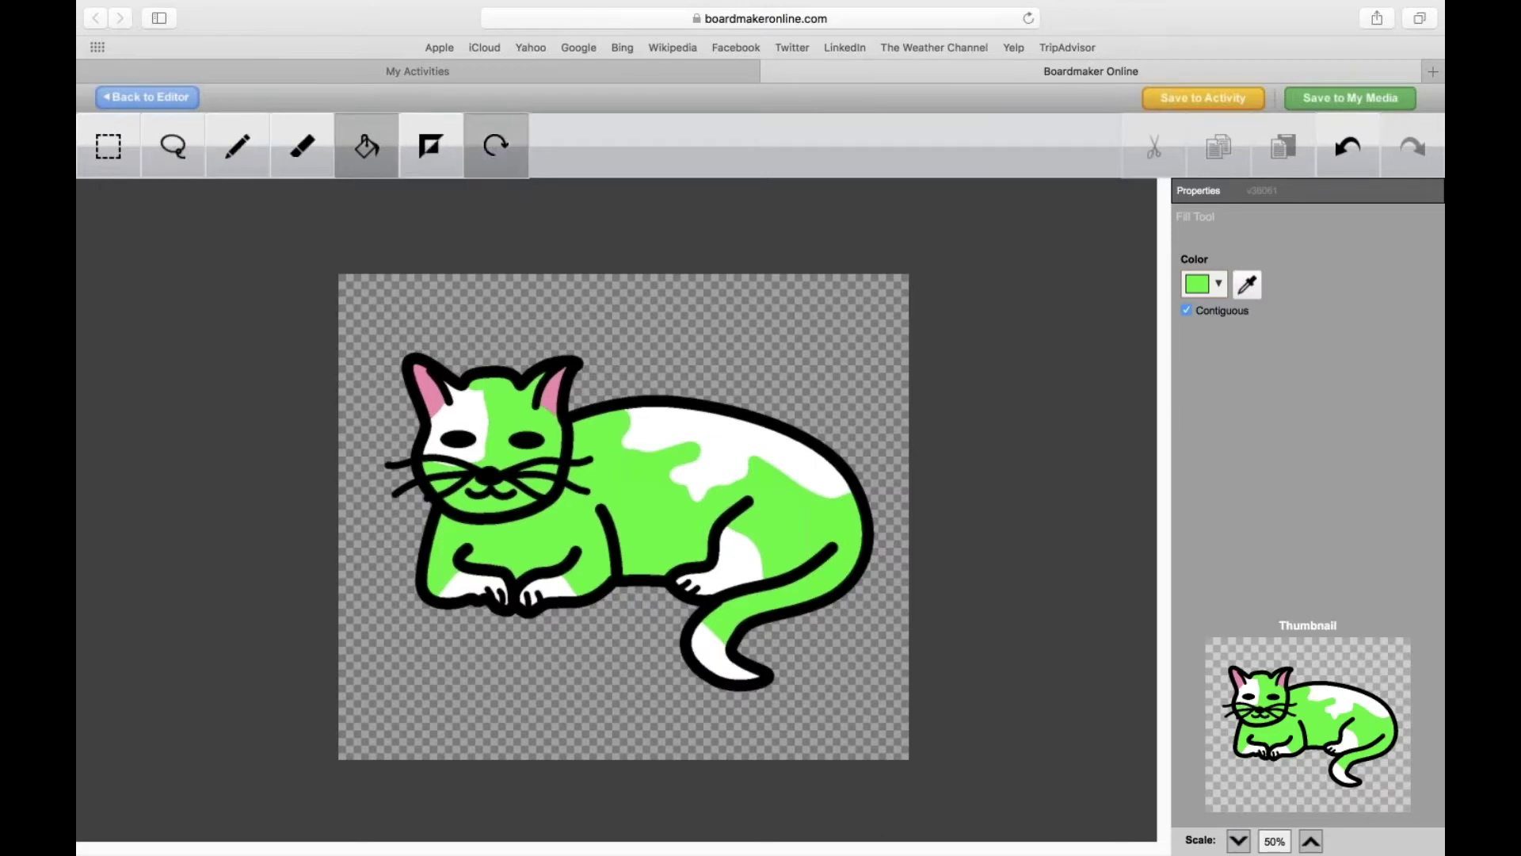
left_click(116, 164)
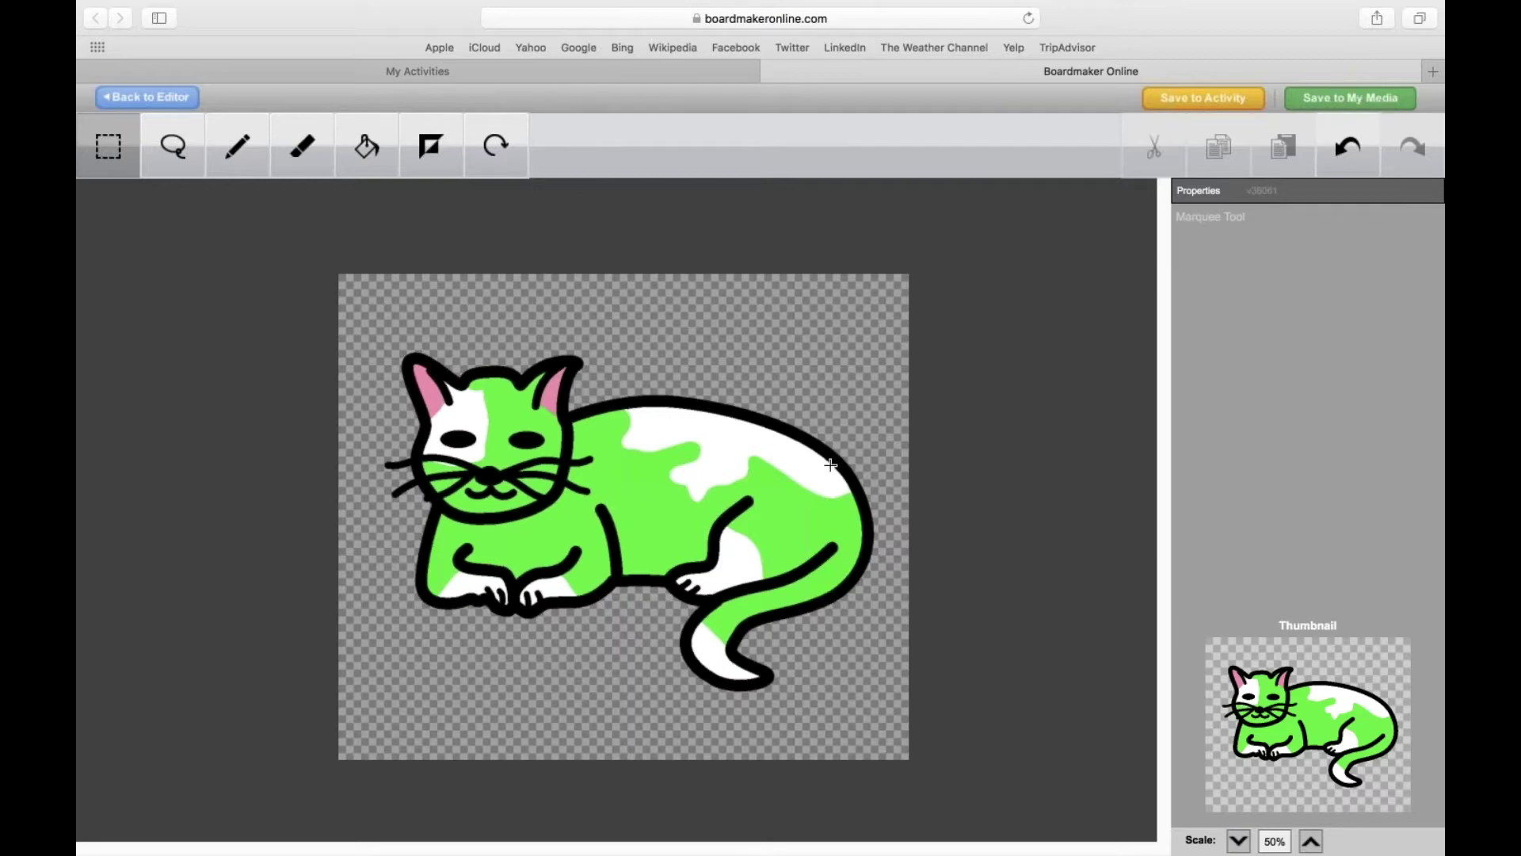
left_click(1212, 110)
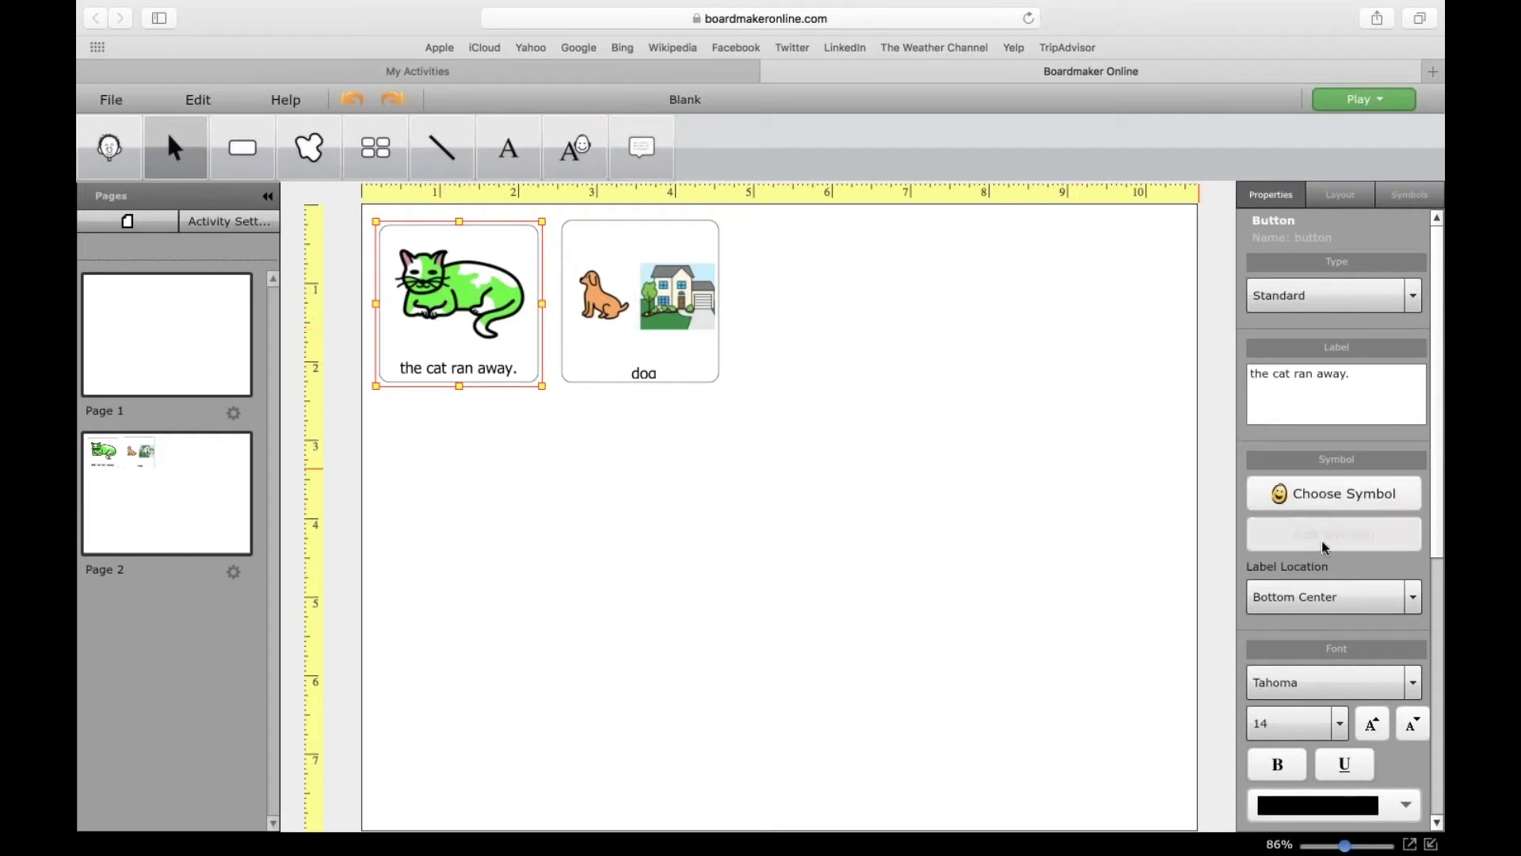
- Try the label locations Top Center and Symbol Only on the cat button
left_click_drag(1442, 435, 1443, 516)
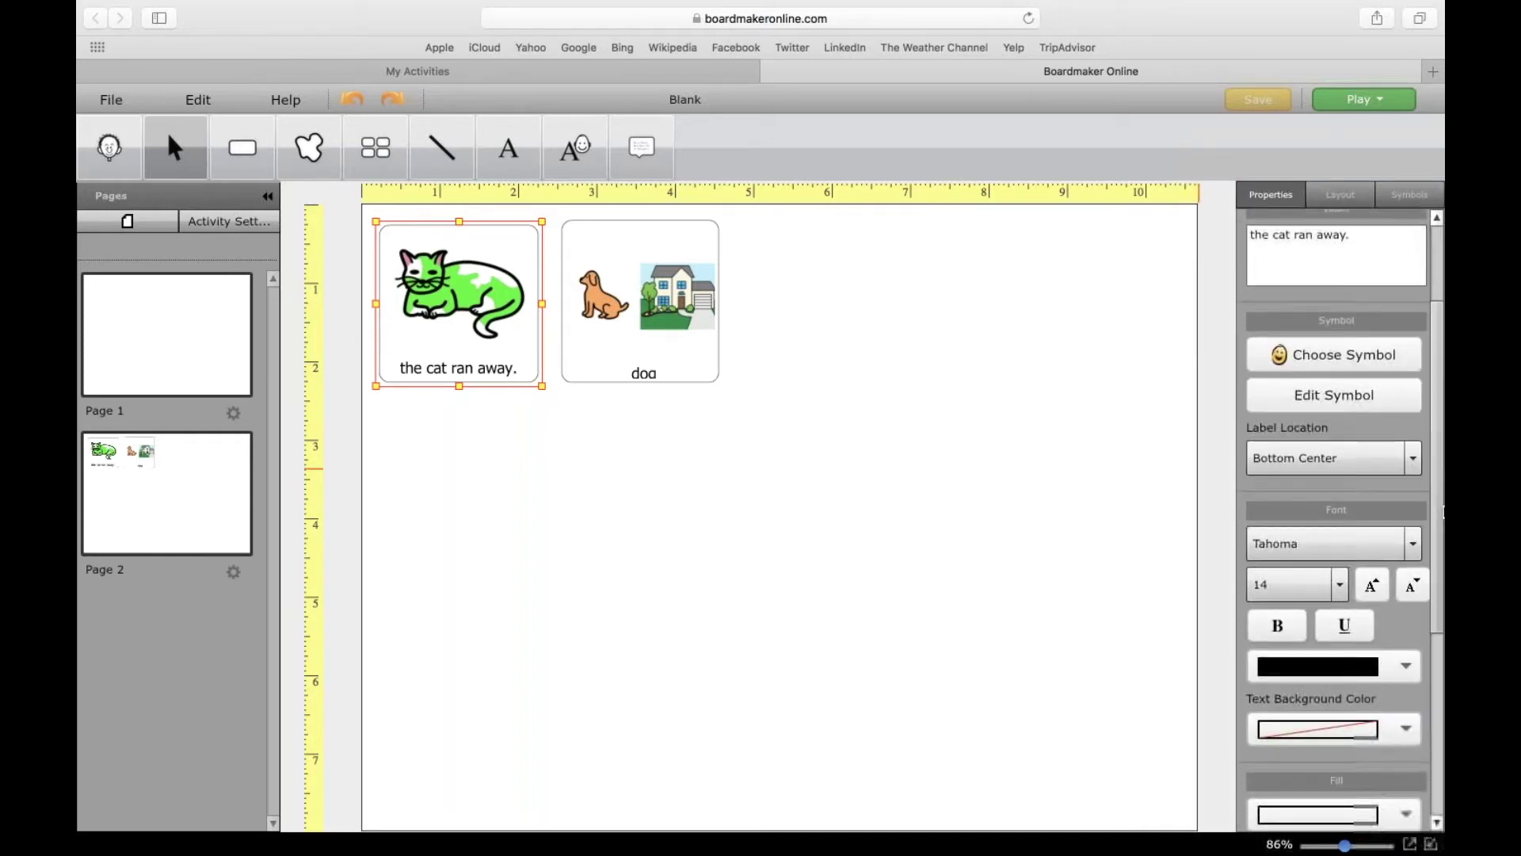
left_click(1337, 460)
left_click(1335, 486)
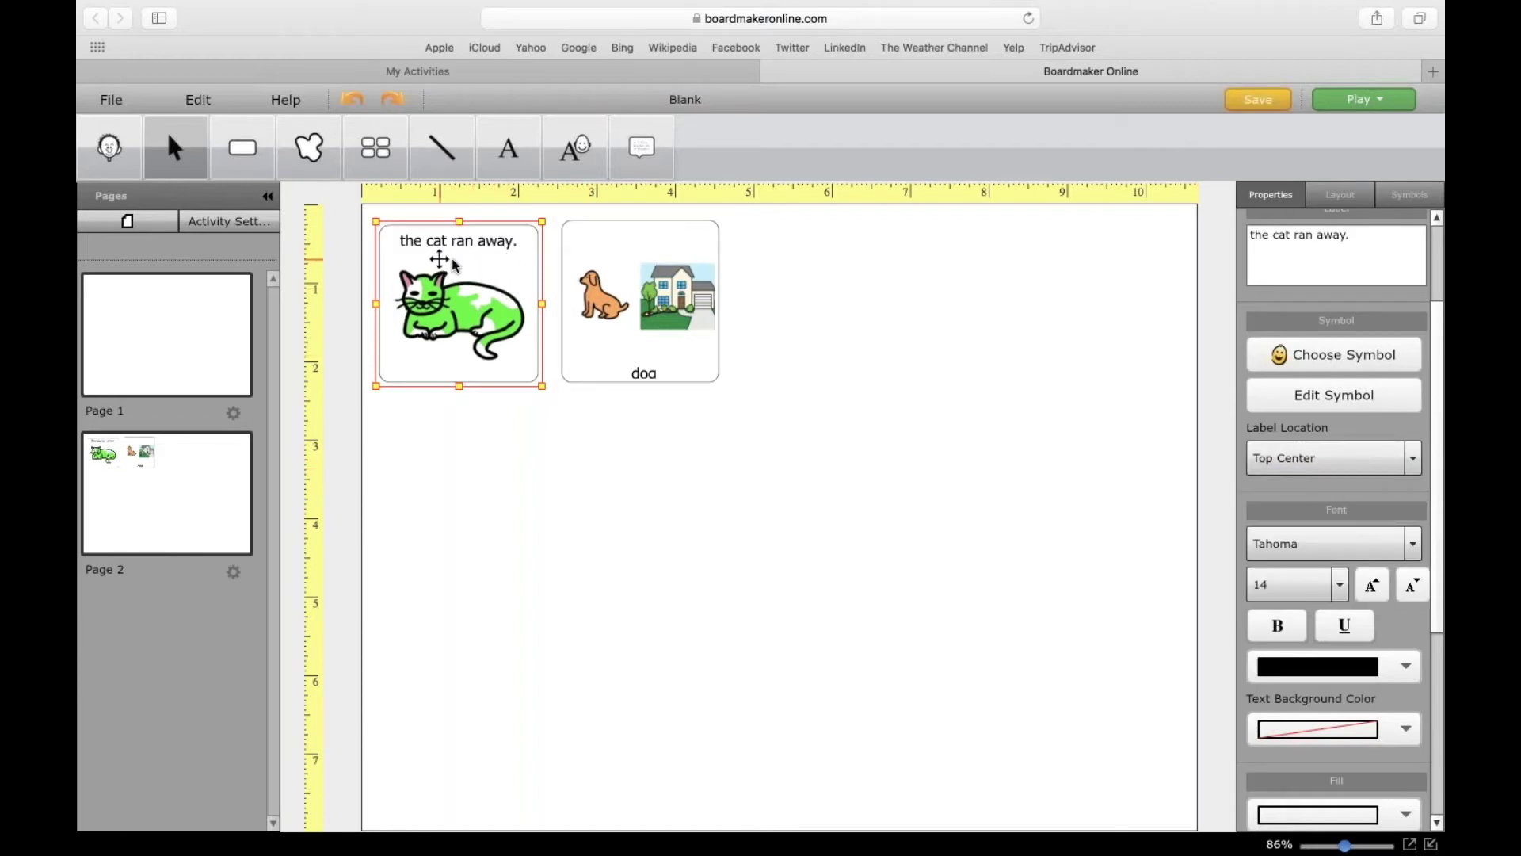
left_click(1307, 464)
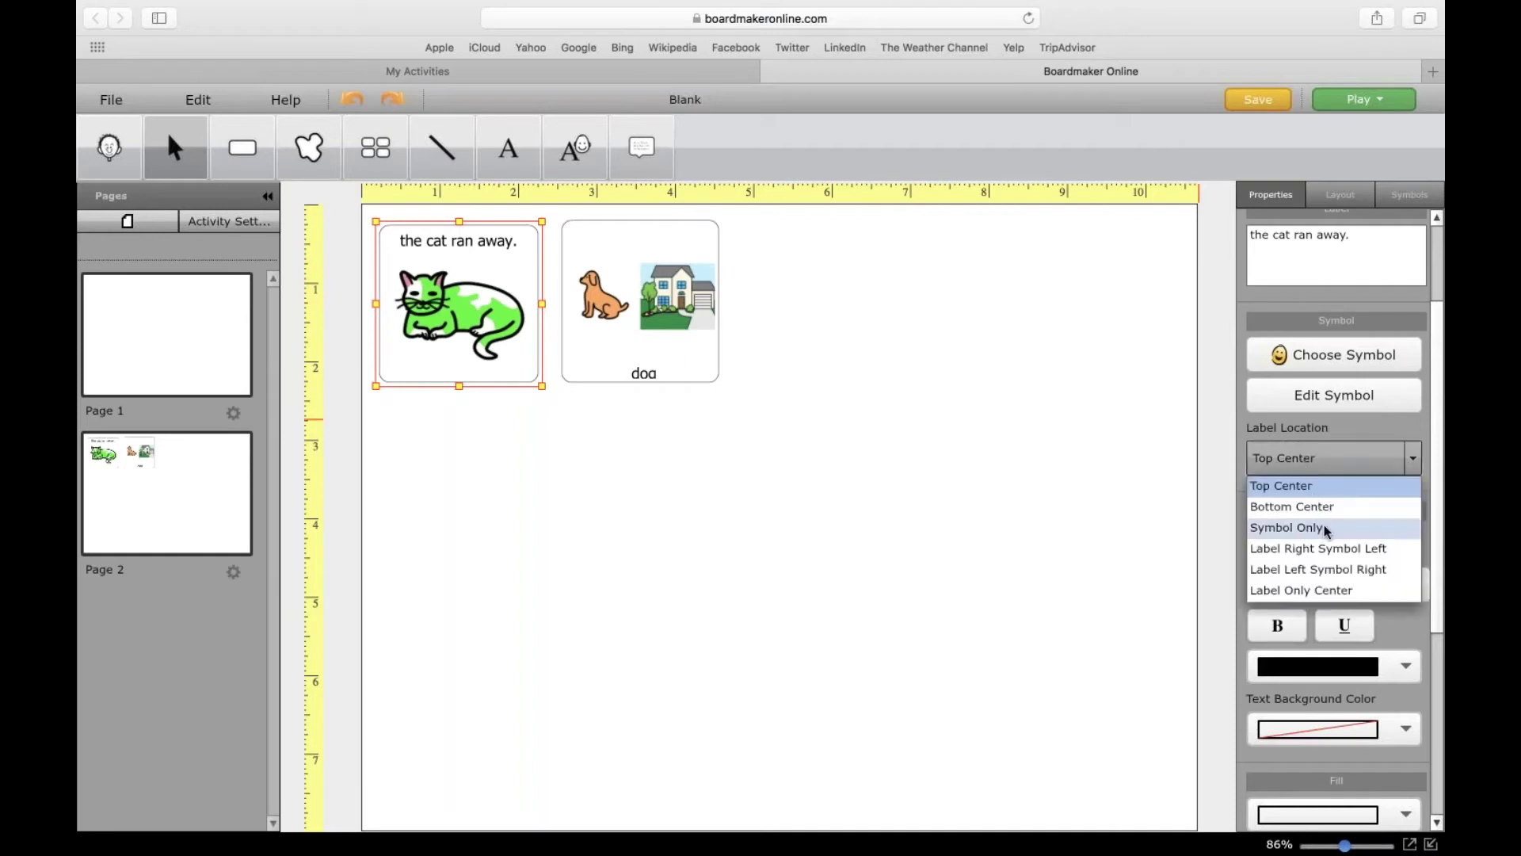
left_click(1364, 527)
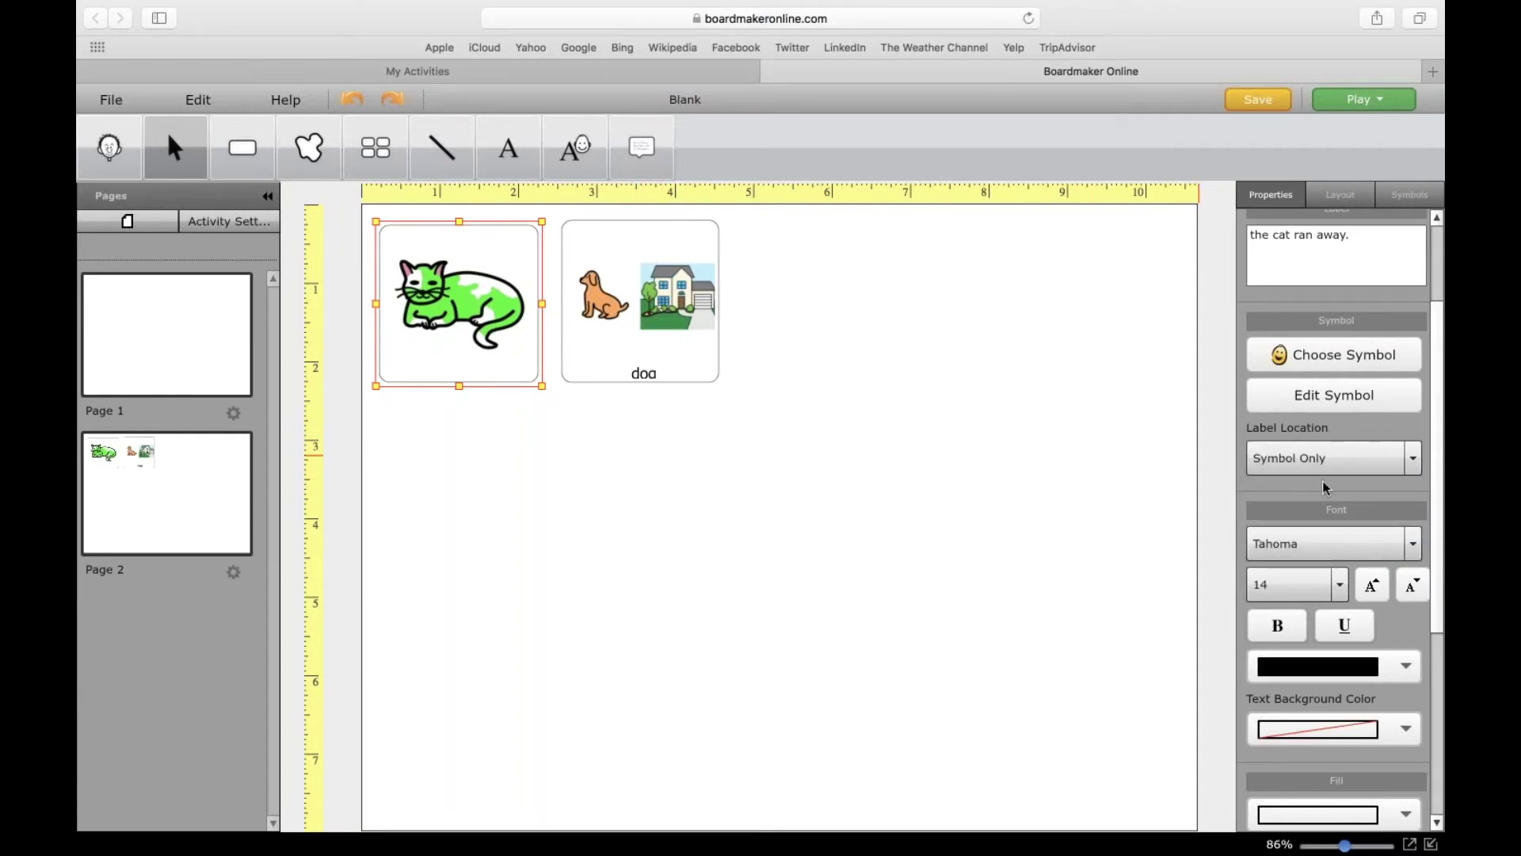
- Return the cat button's label location to Bottom Center
scroll(1315, 354, "down", 3)
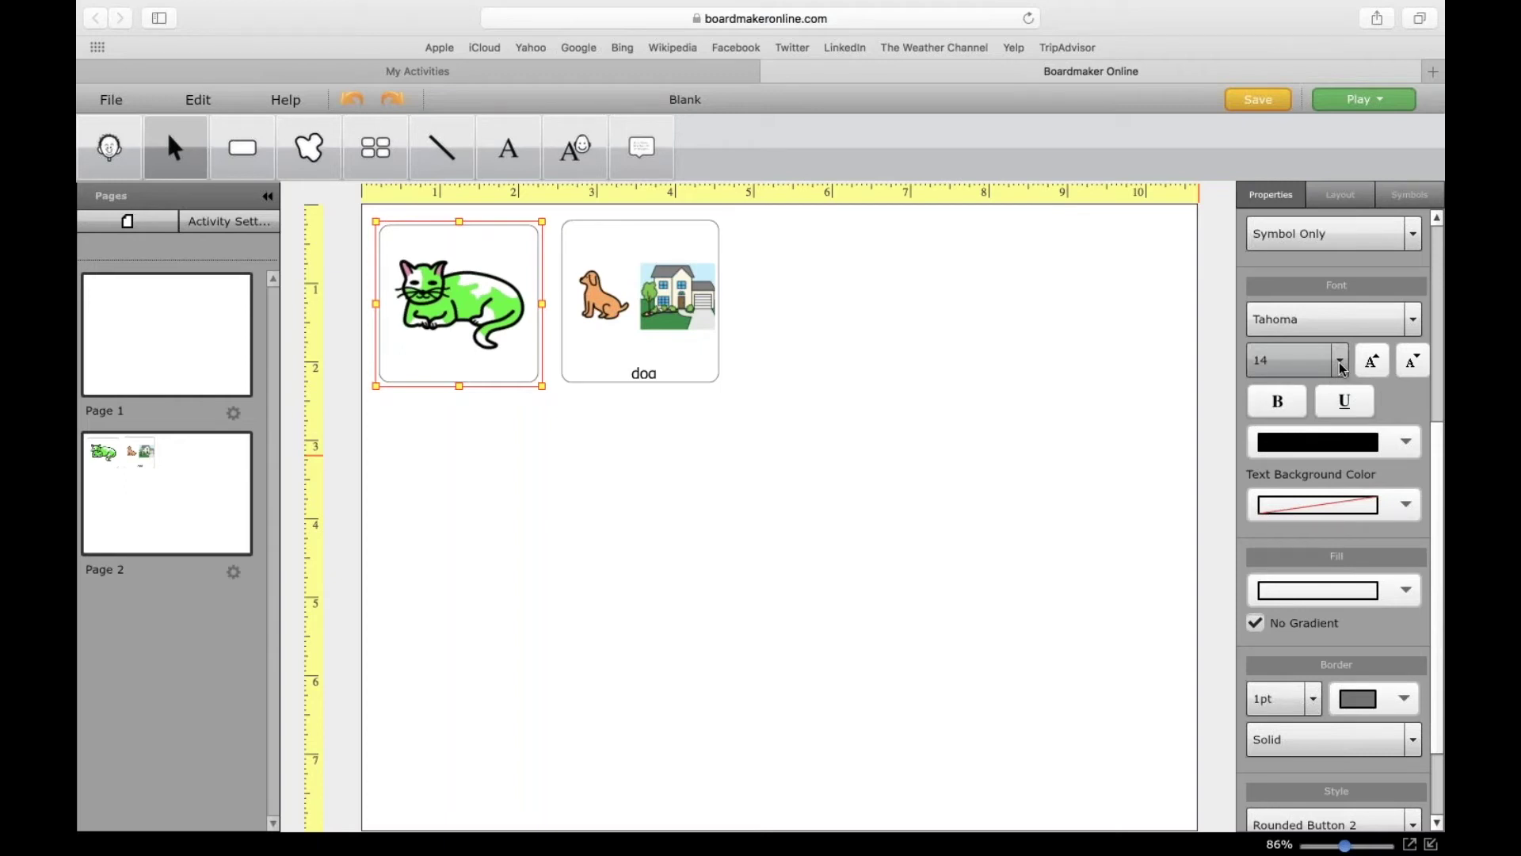
left_click(1341, 244)
left_click(1334, 263)
left_click(1339, 235)
left_click(1339, 275)
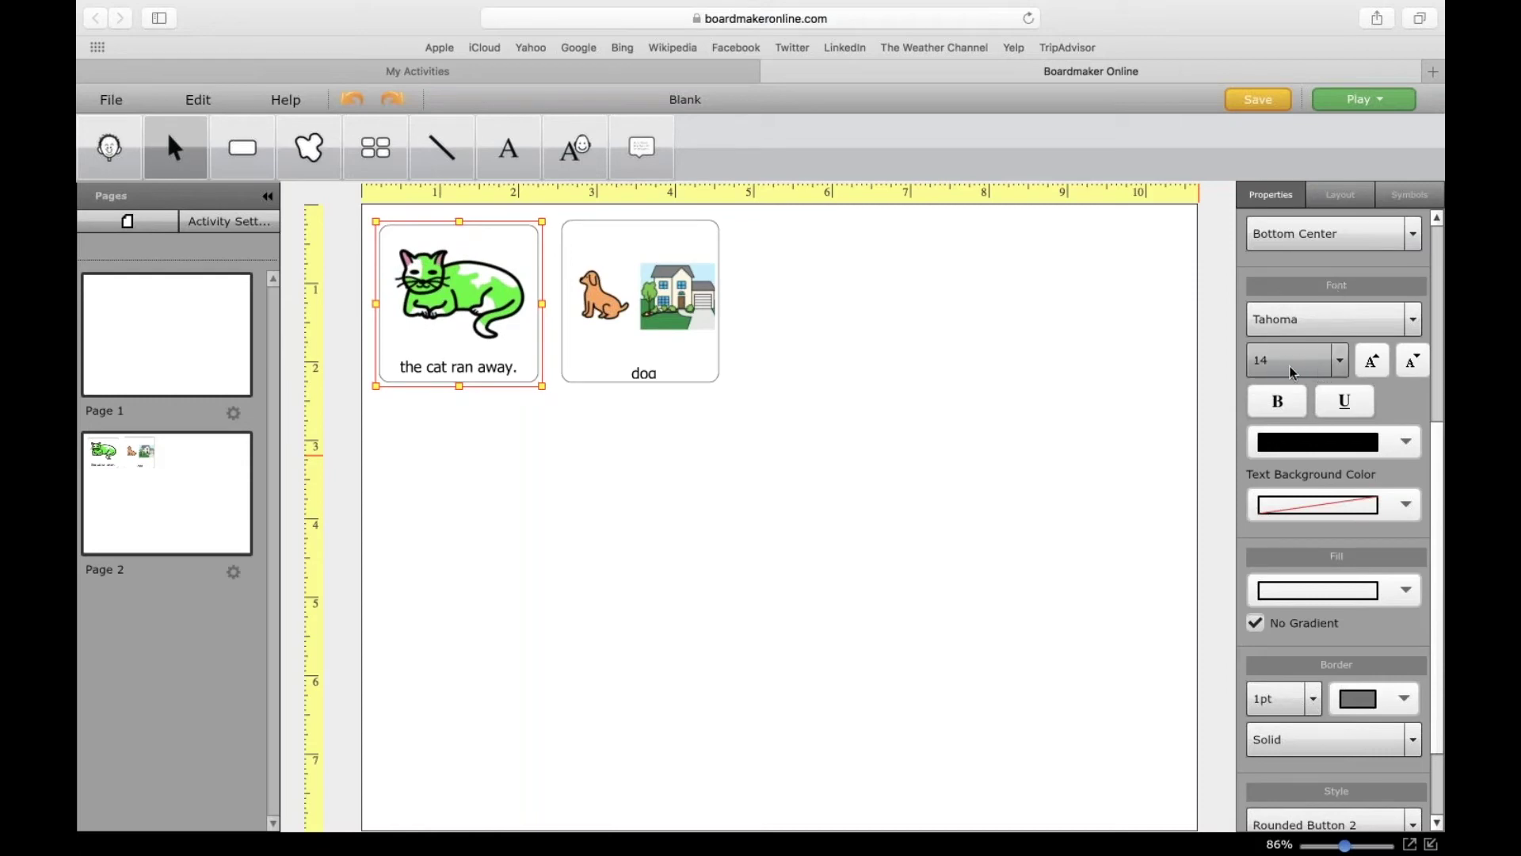
- Enlarge the cat button's label font to size 16
left_click(1375, 361)
left_click(1376, 361)
left_click(1376, 361)
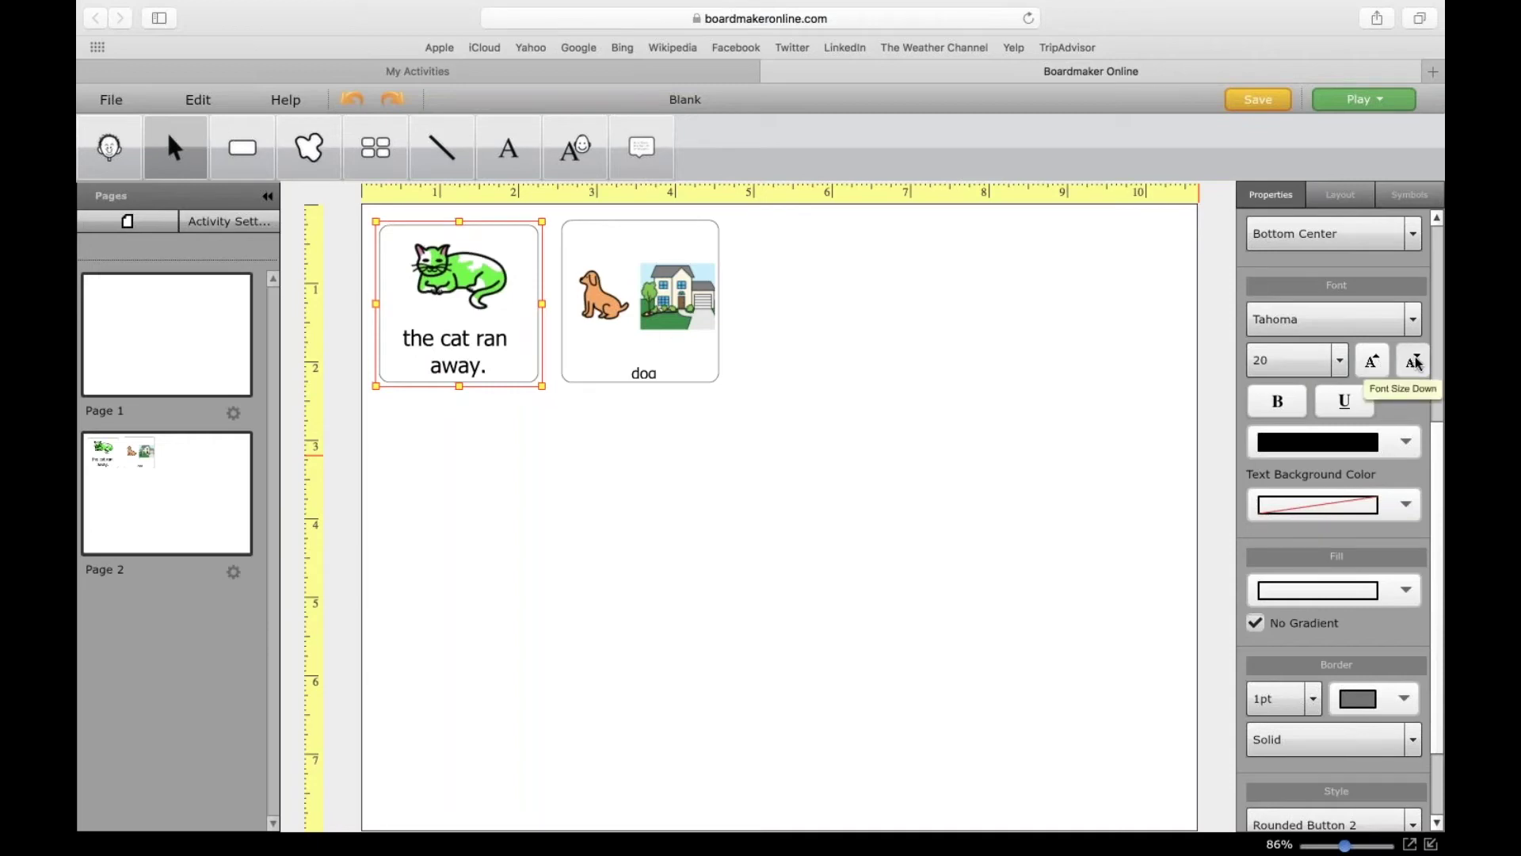
left_click(1415, 361)
left_click(1415, 361)
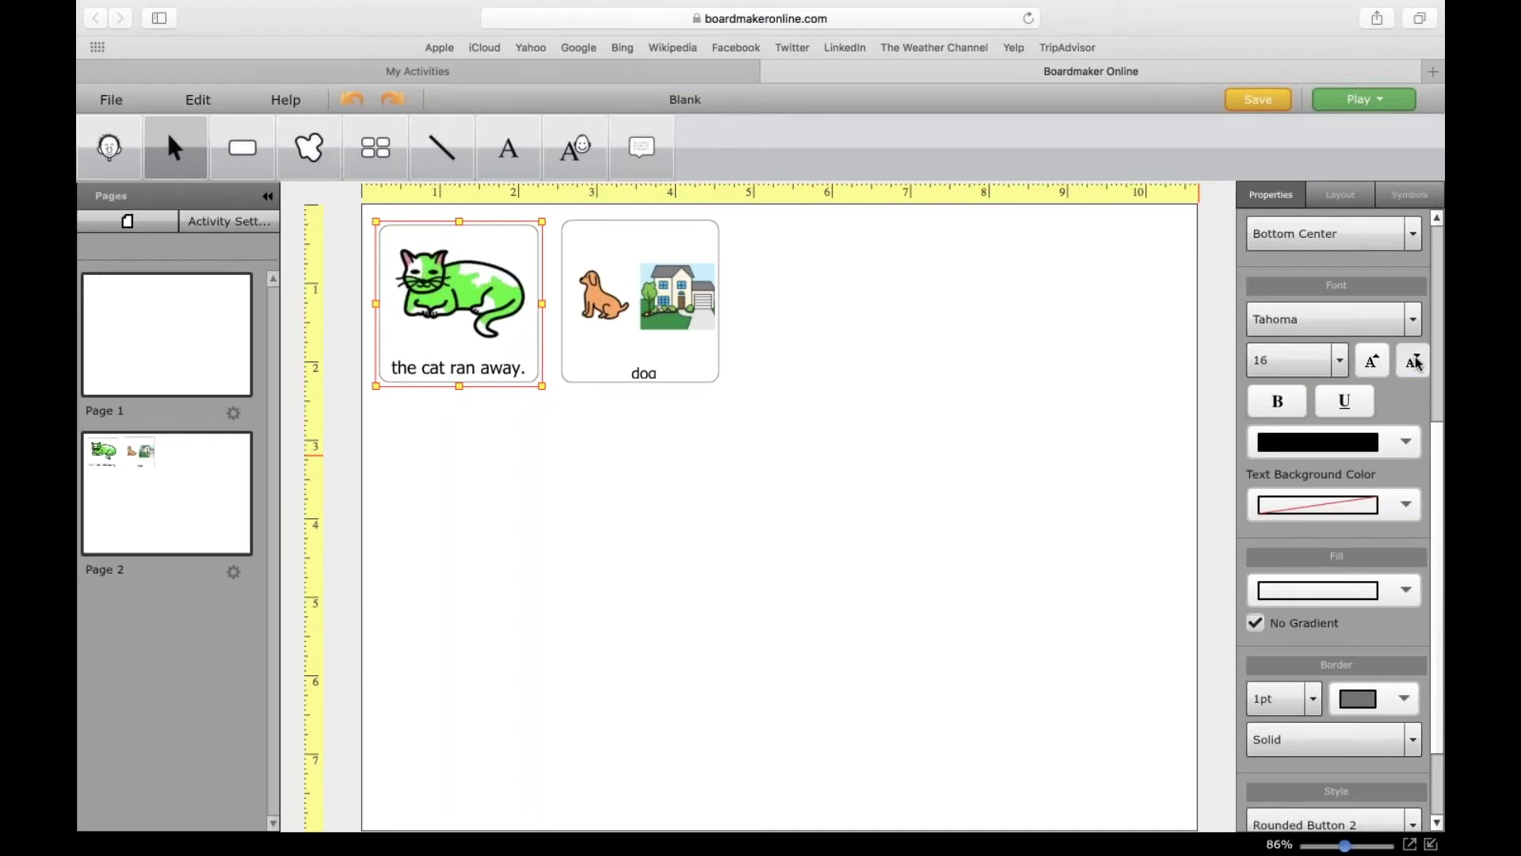
- Colour the cat button's label text teal and give it an orange text background
left_click(1407, 442)
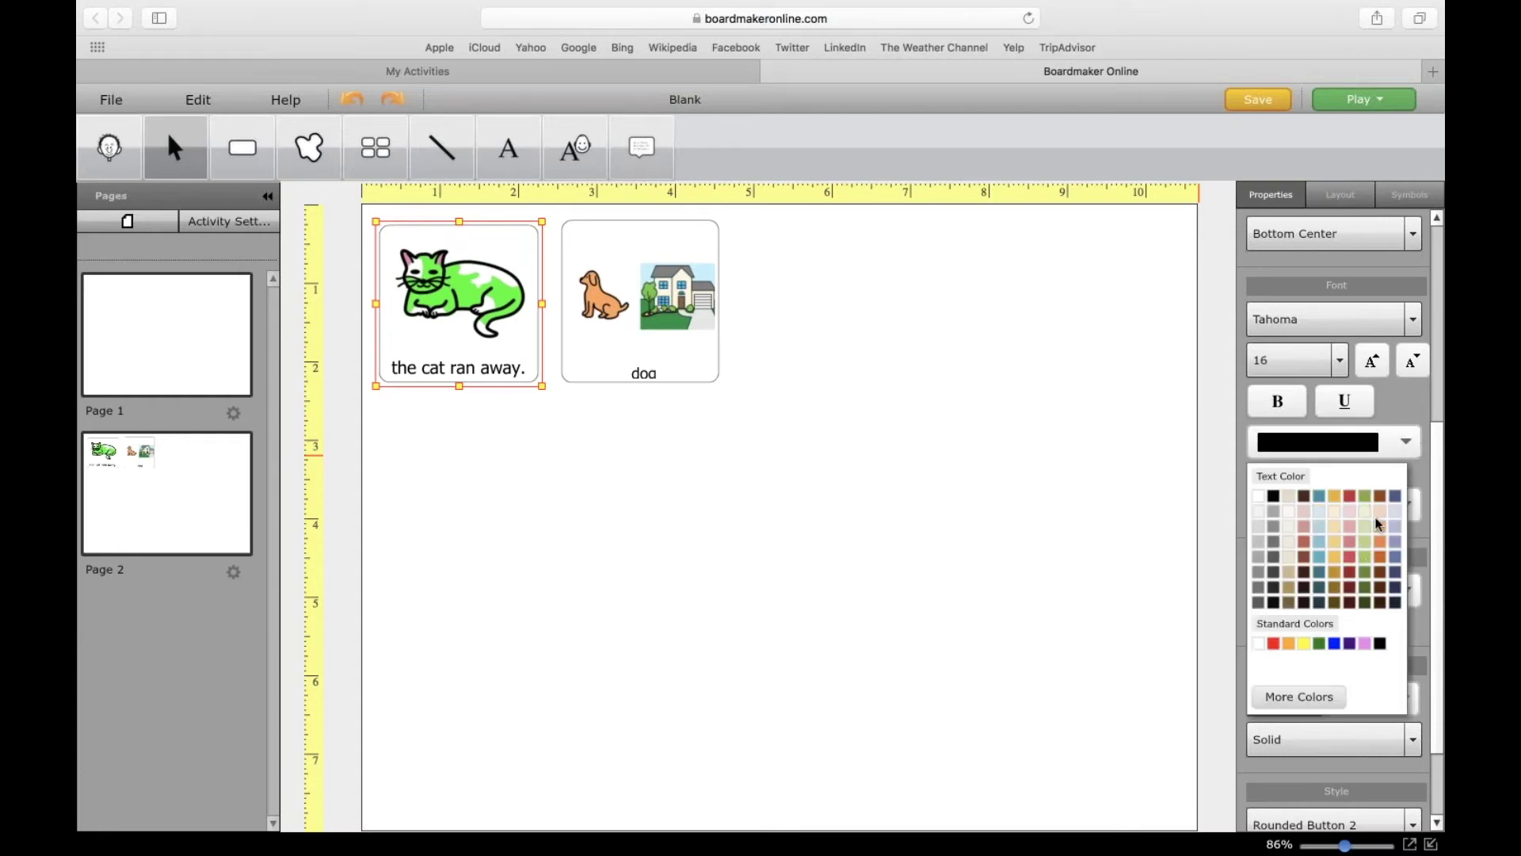
left_click(1320, 497)
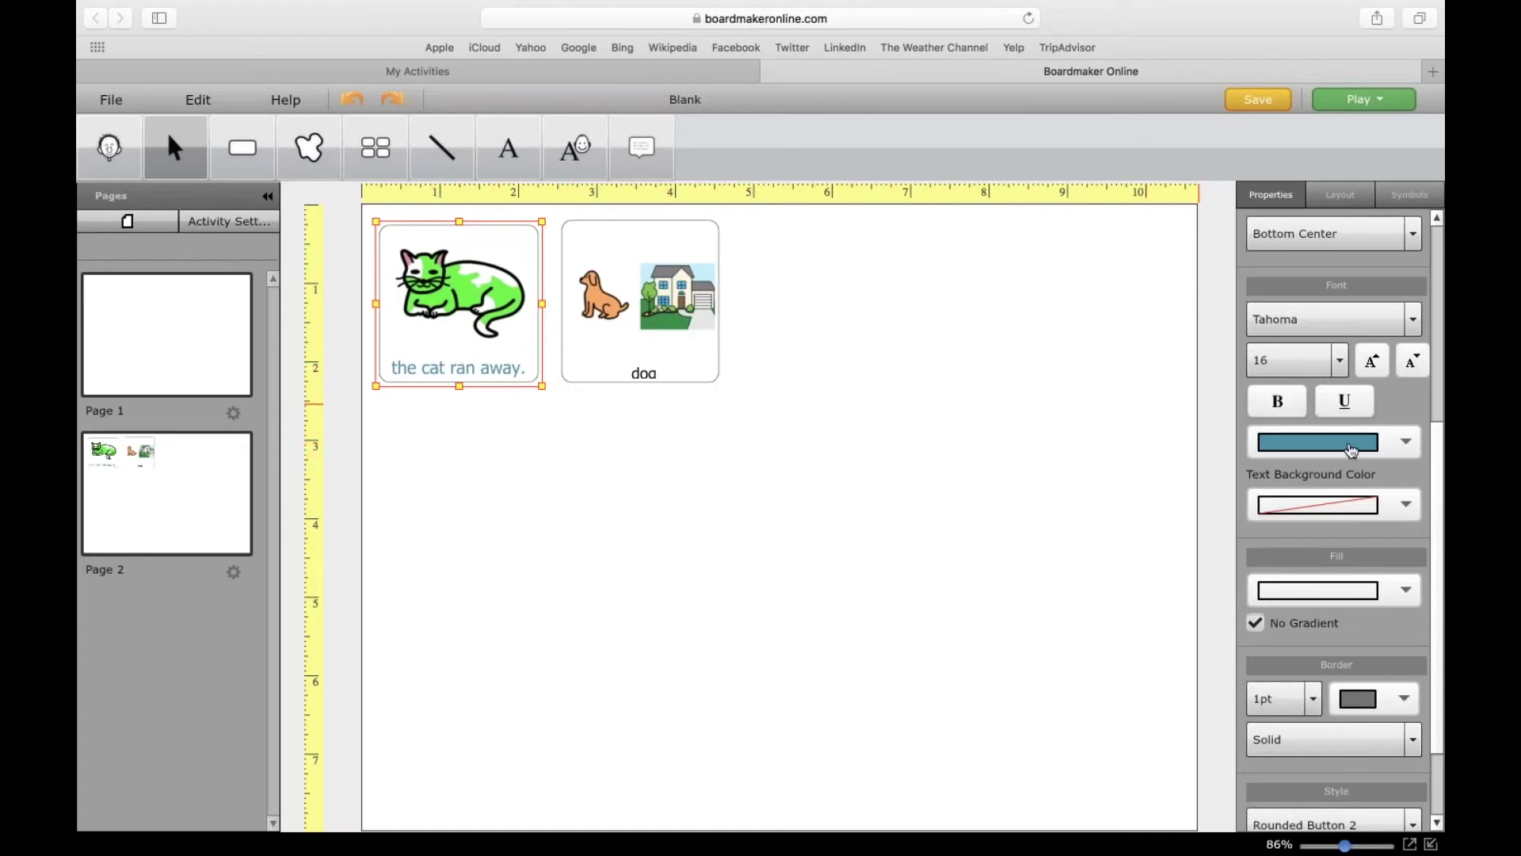
left_click(1407, 504)
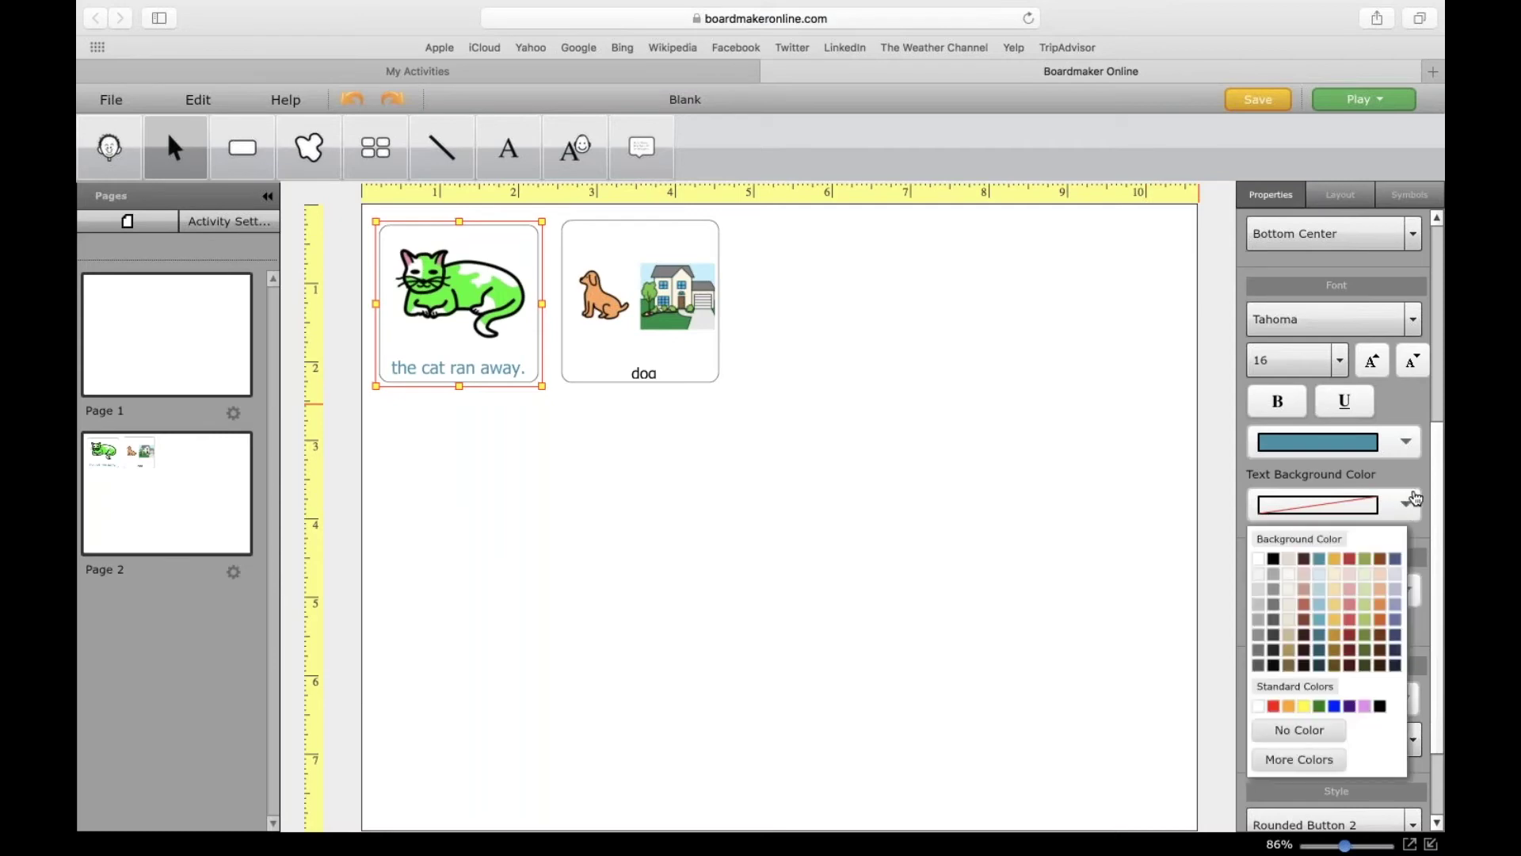
left_click(1334, 560)
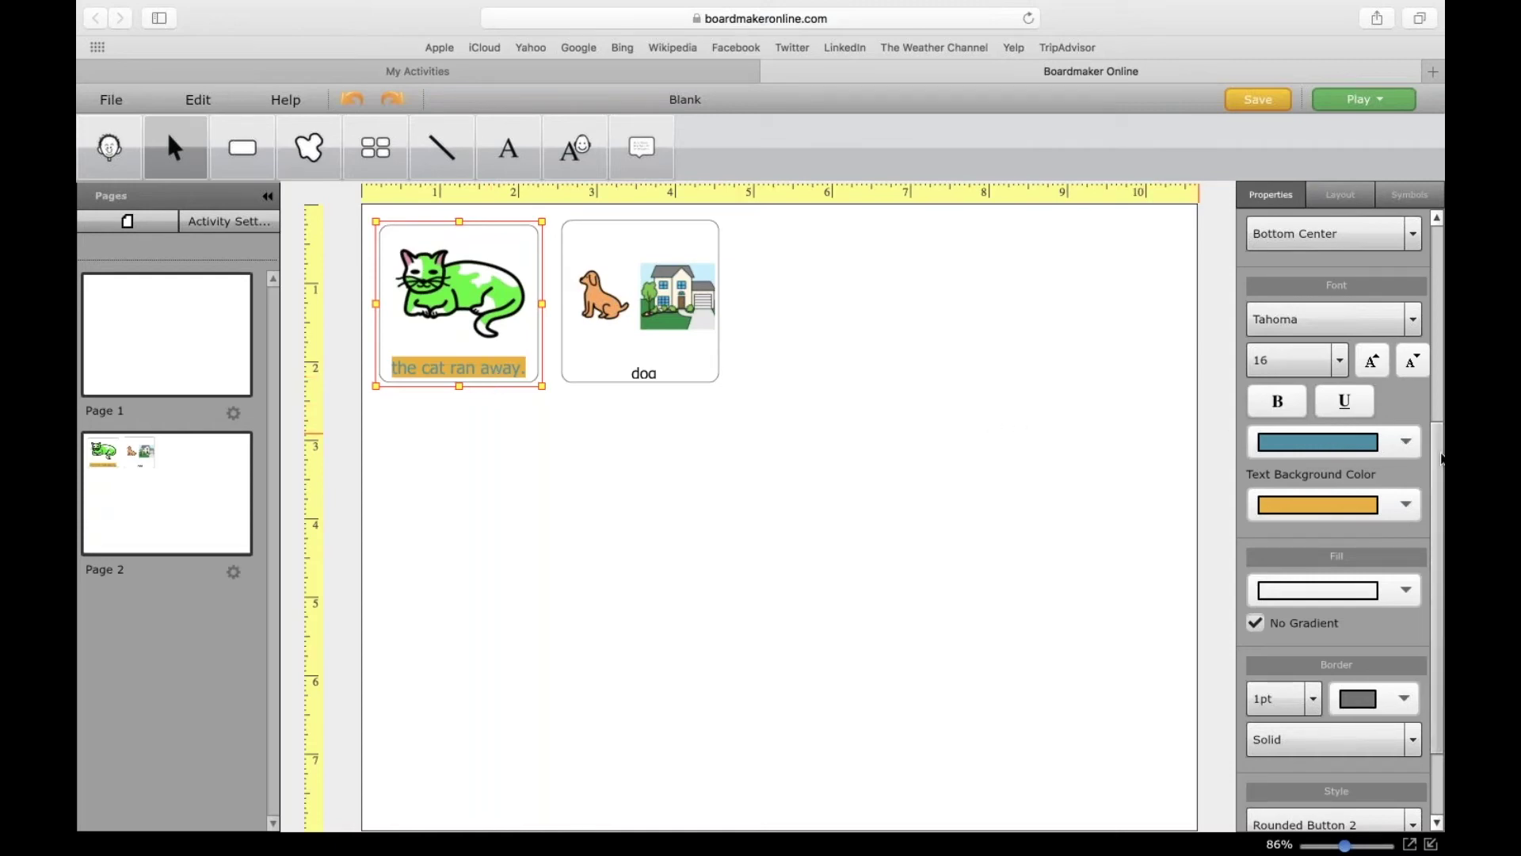
- Fill the cat button with light green, leaving the gradient off
scroll(1410, 507, "down", 3)
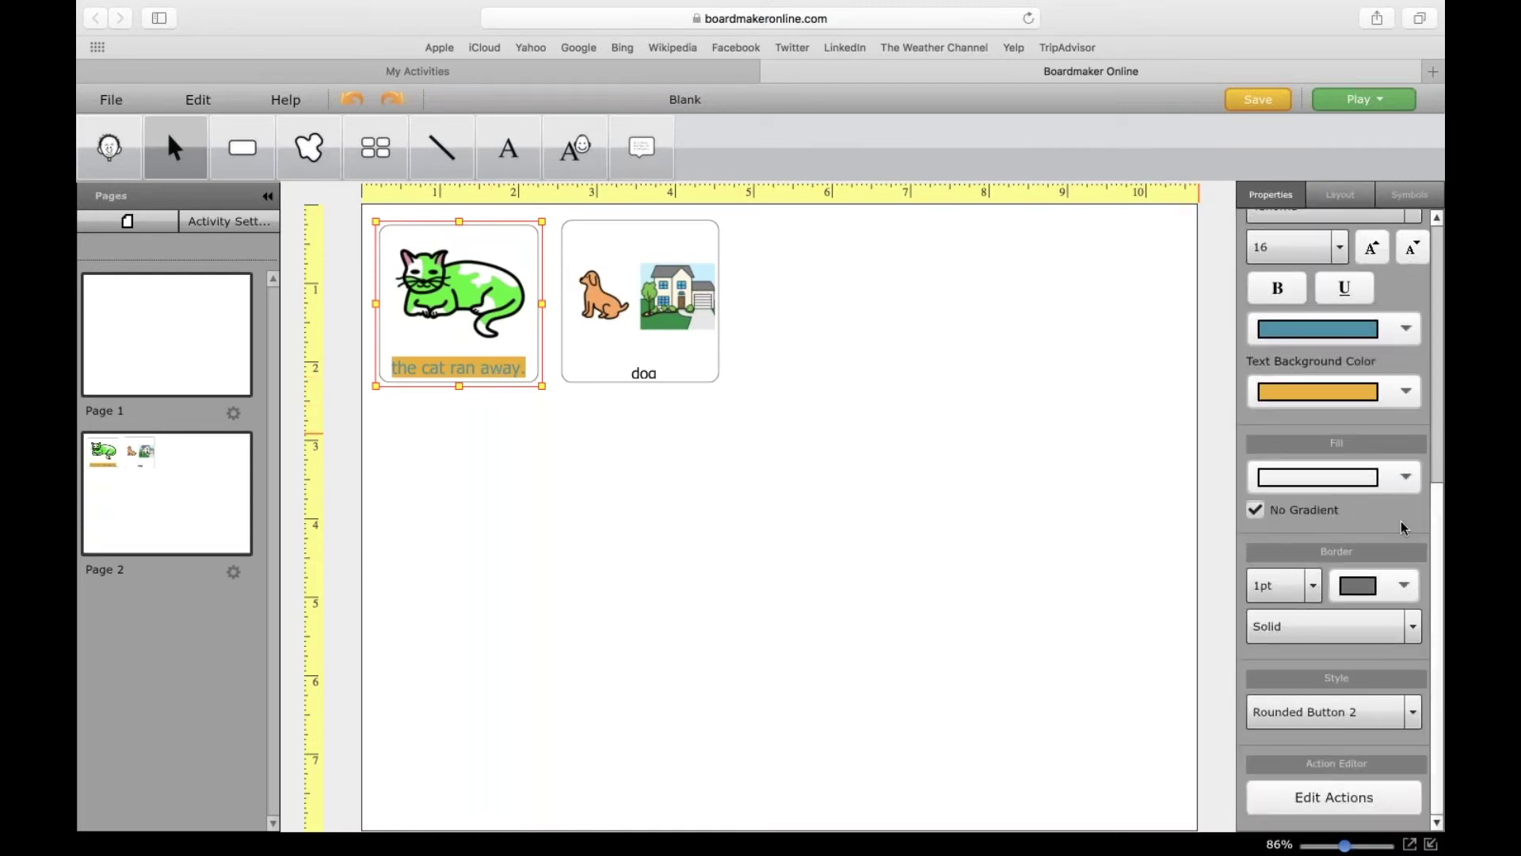
left_click(1405, 478)
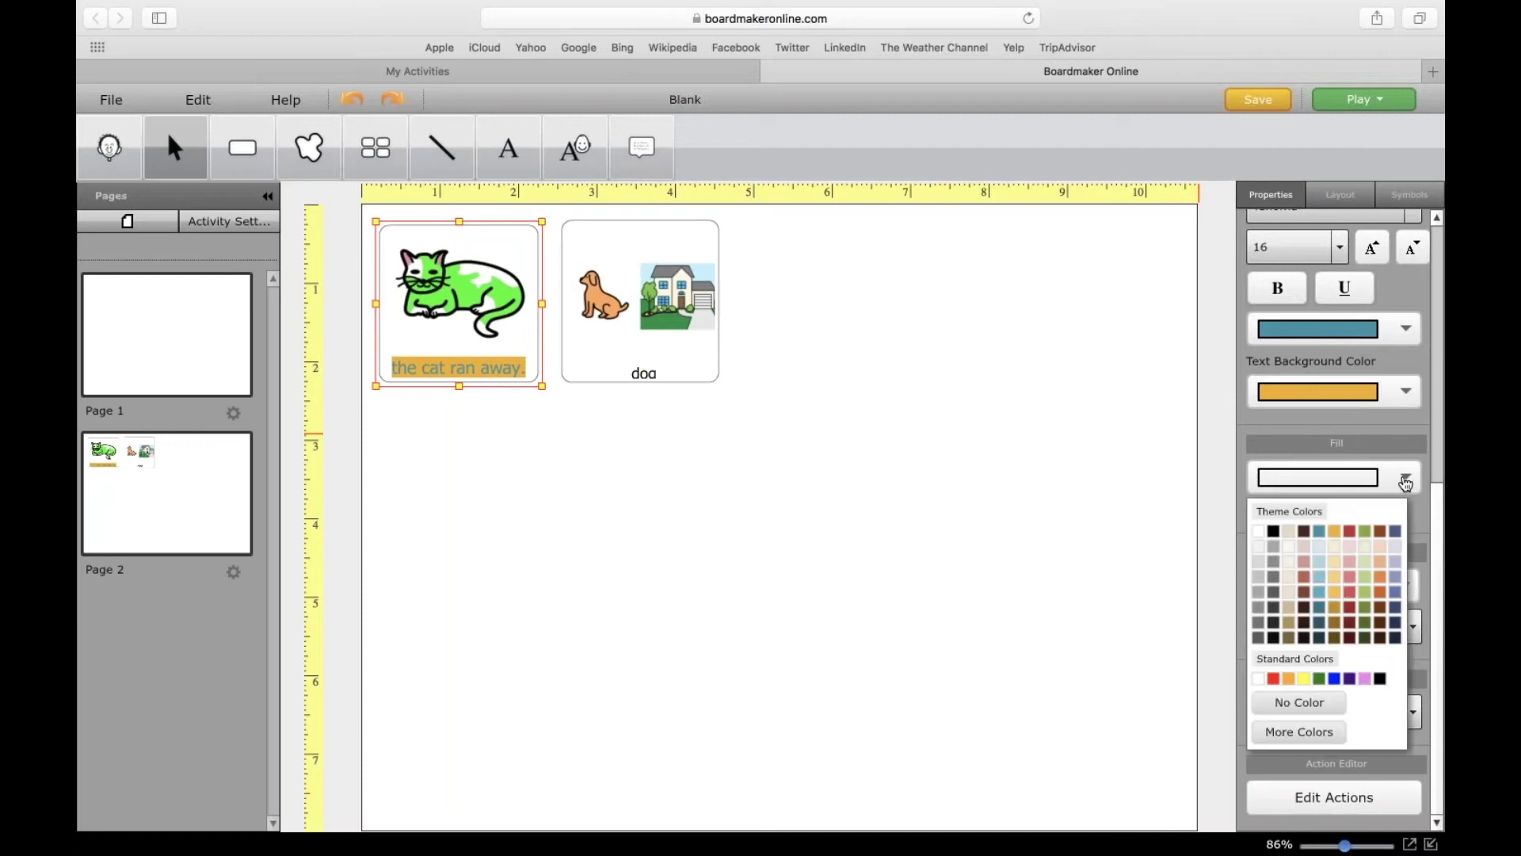
left_click(1367, 573)
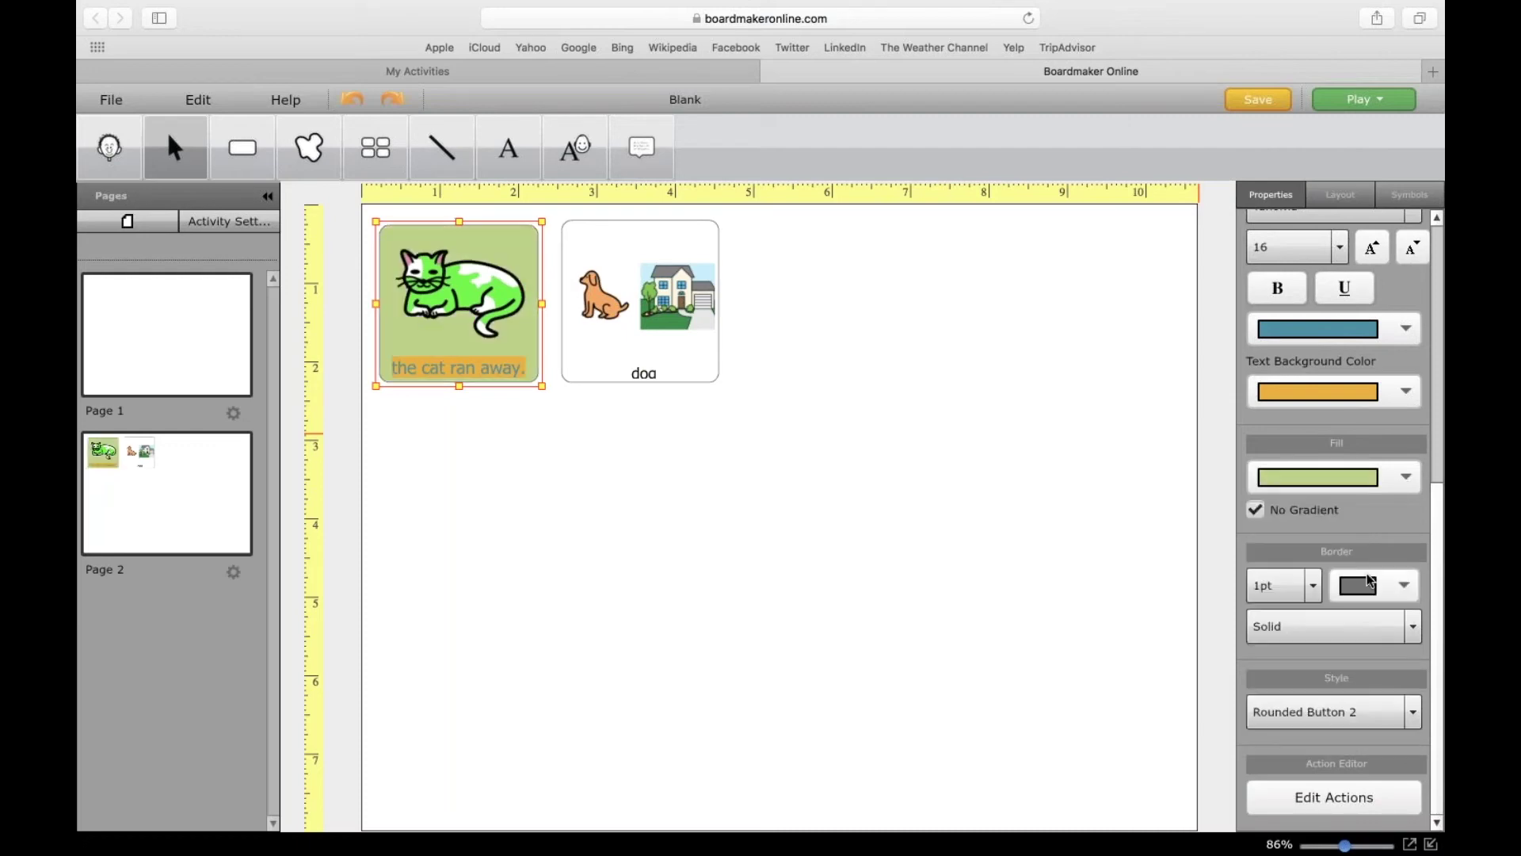
left_click(1405, 479)
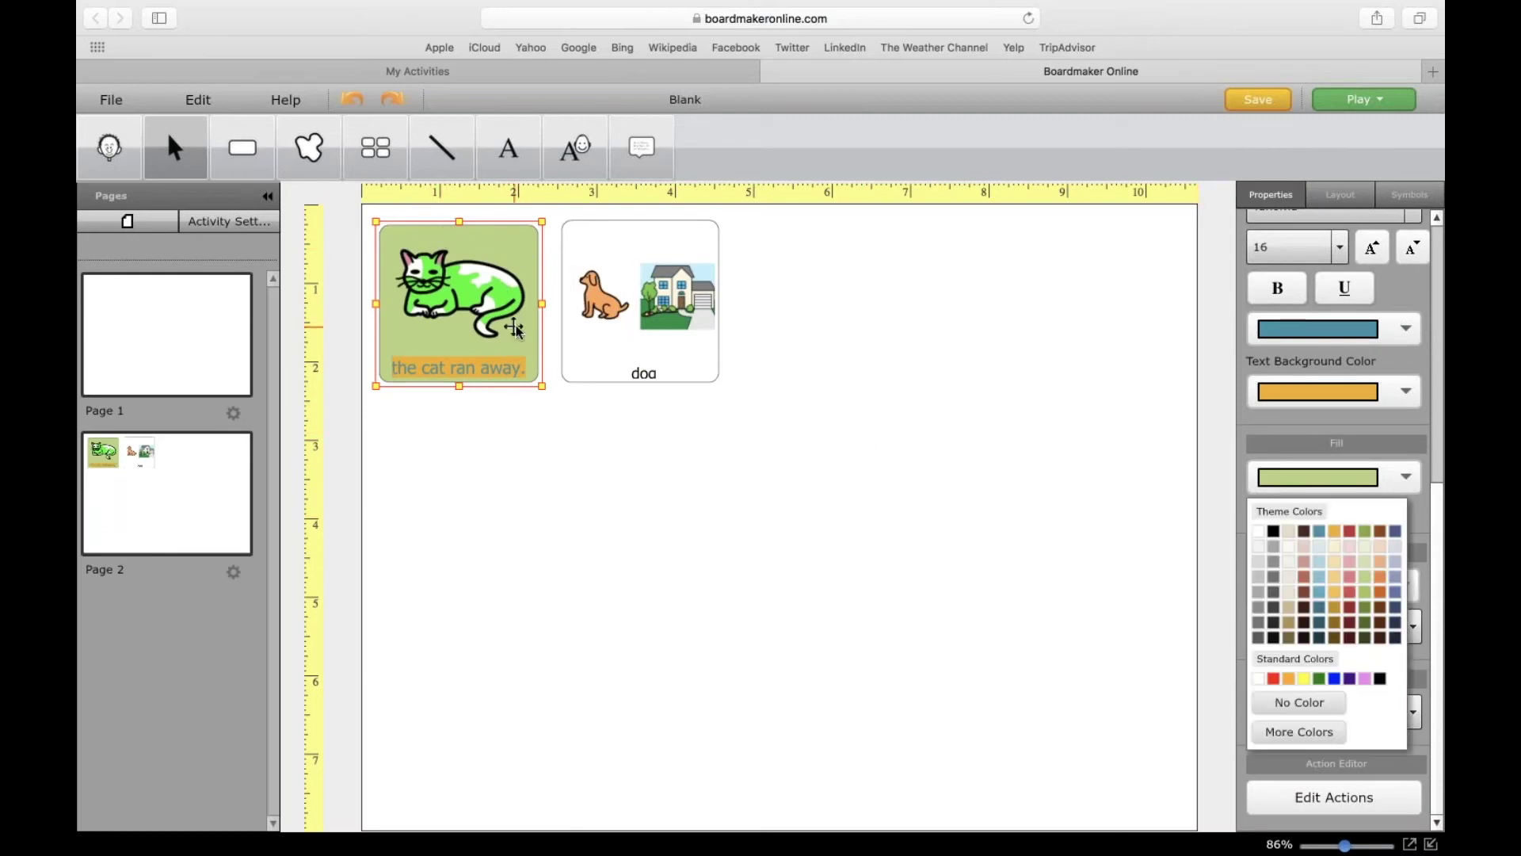
left_click(1291, 404)
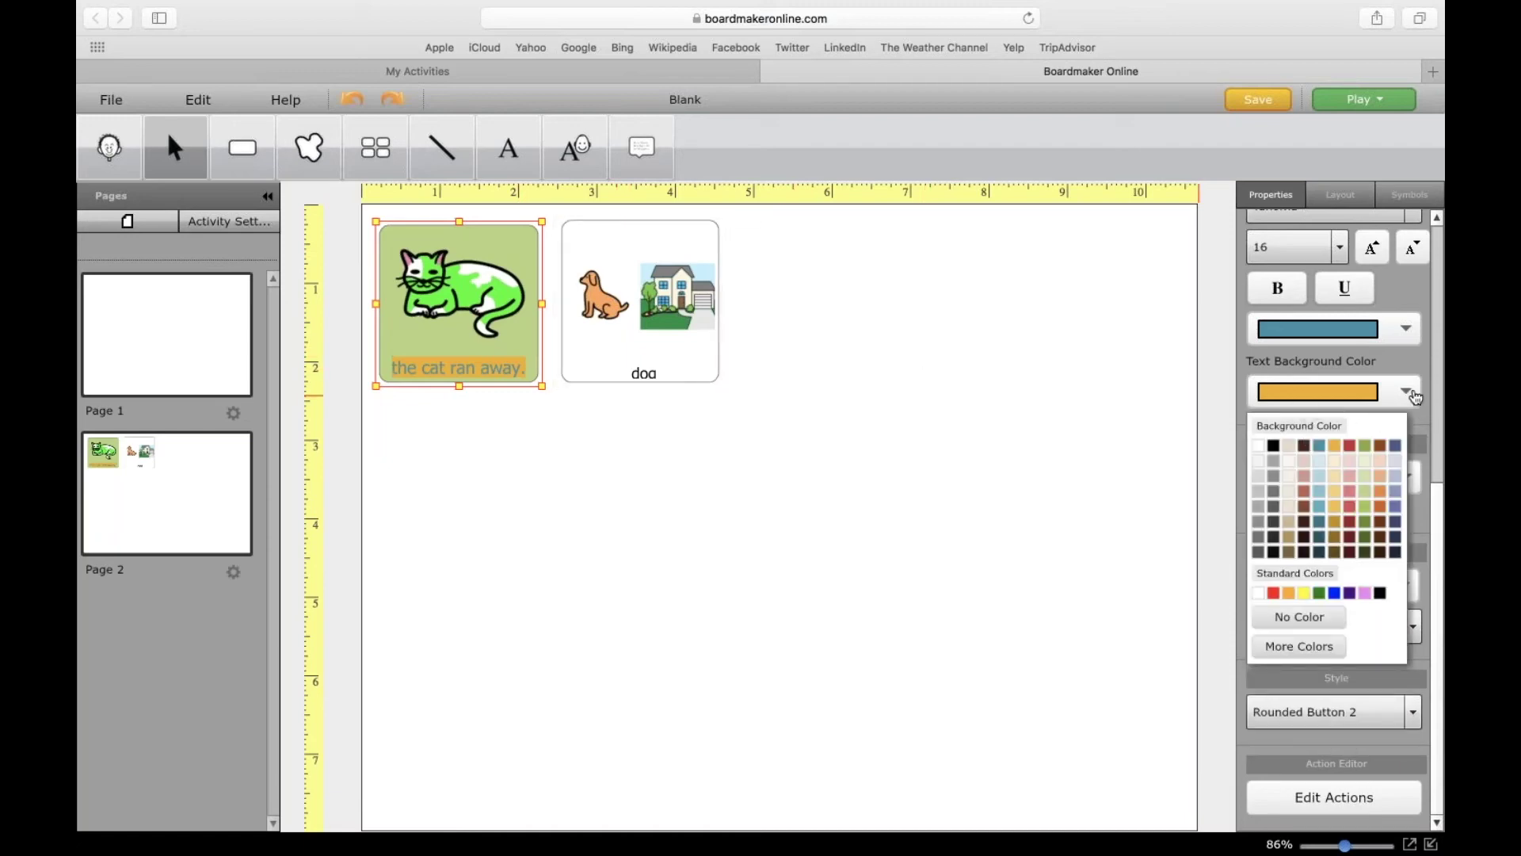
left_click(1135, 401)
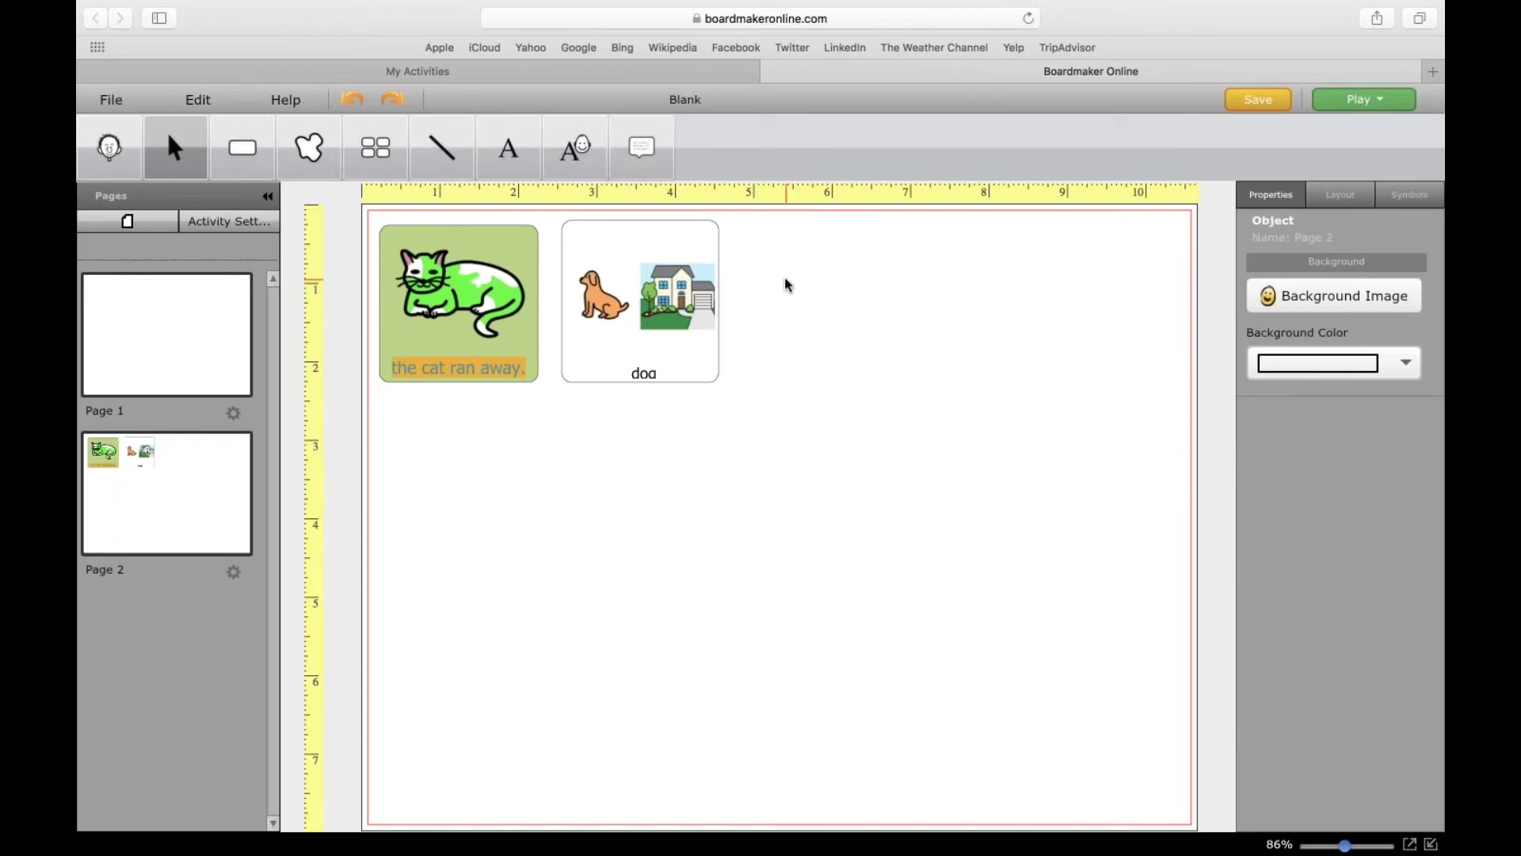
- Set the cat button's border thickness to 8pt
left_click(503, 231)
left_click_drag(1438, 377, 1444, 632)
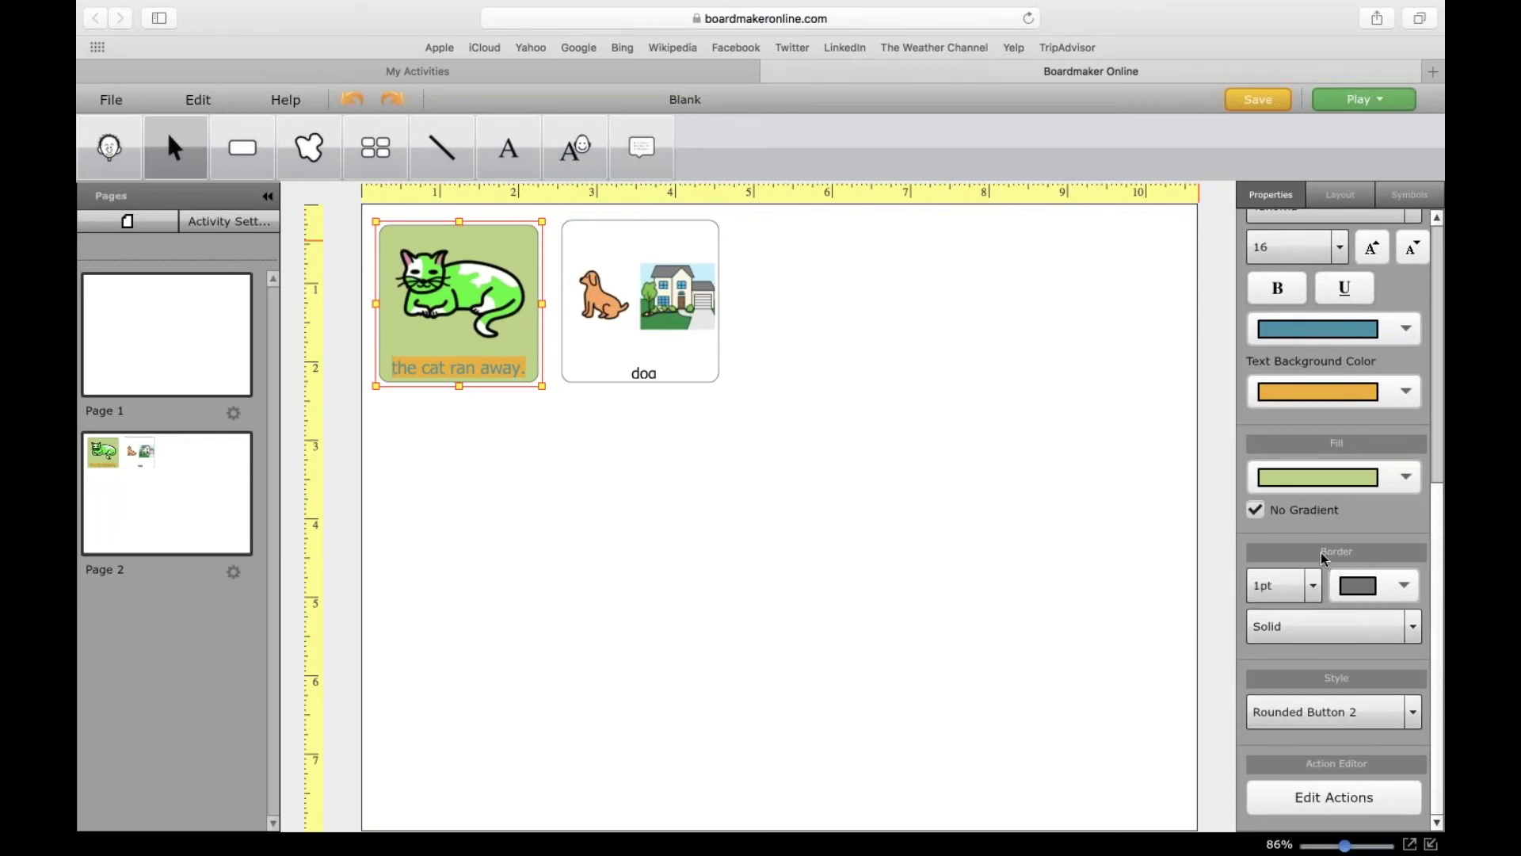
left_click(1313, 585)
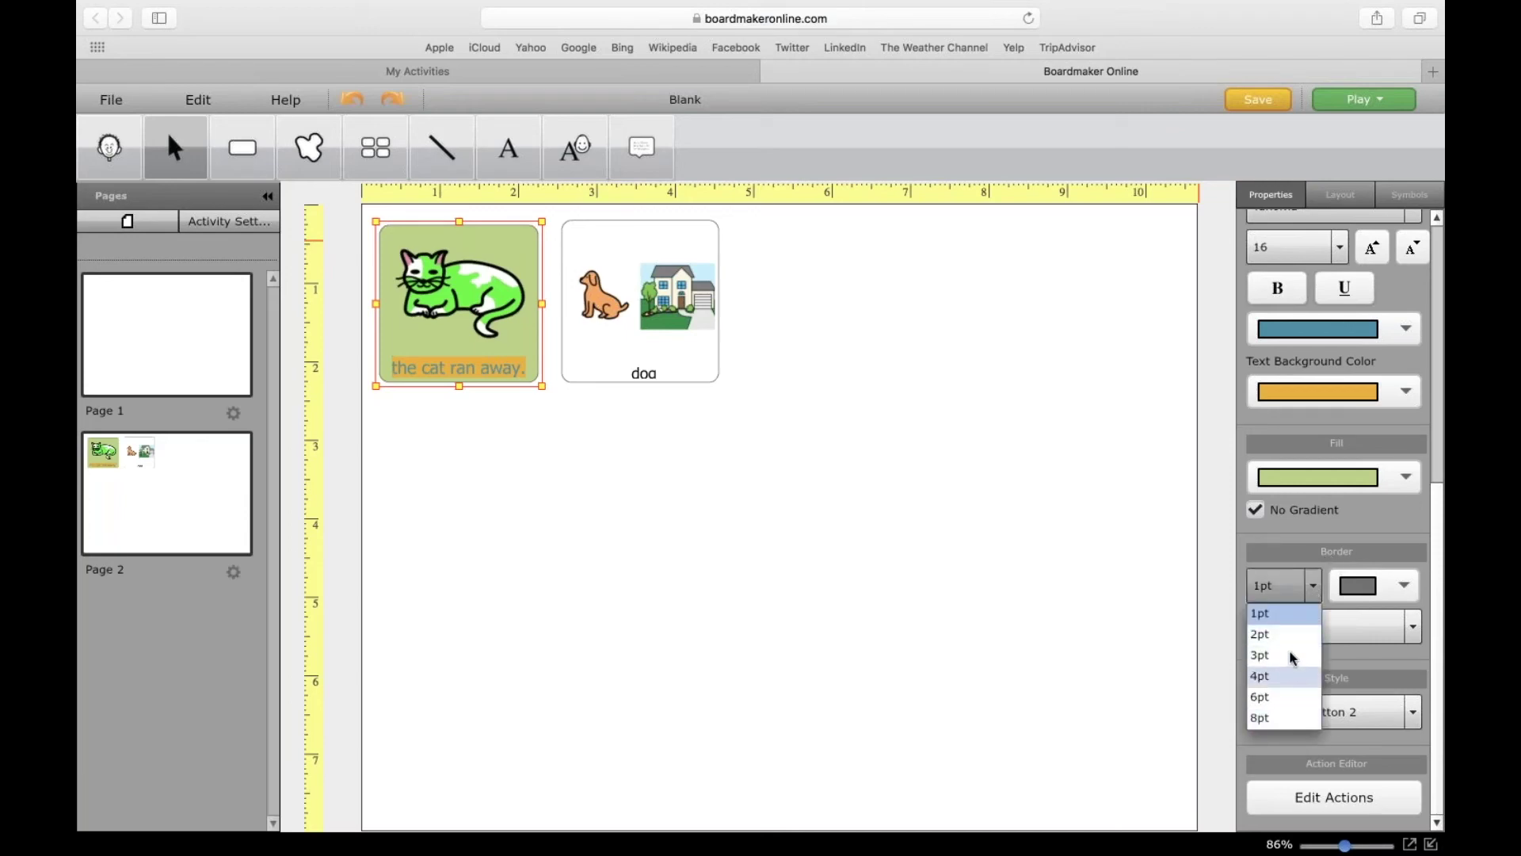
left_click(1289, 716)
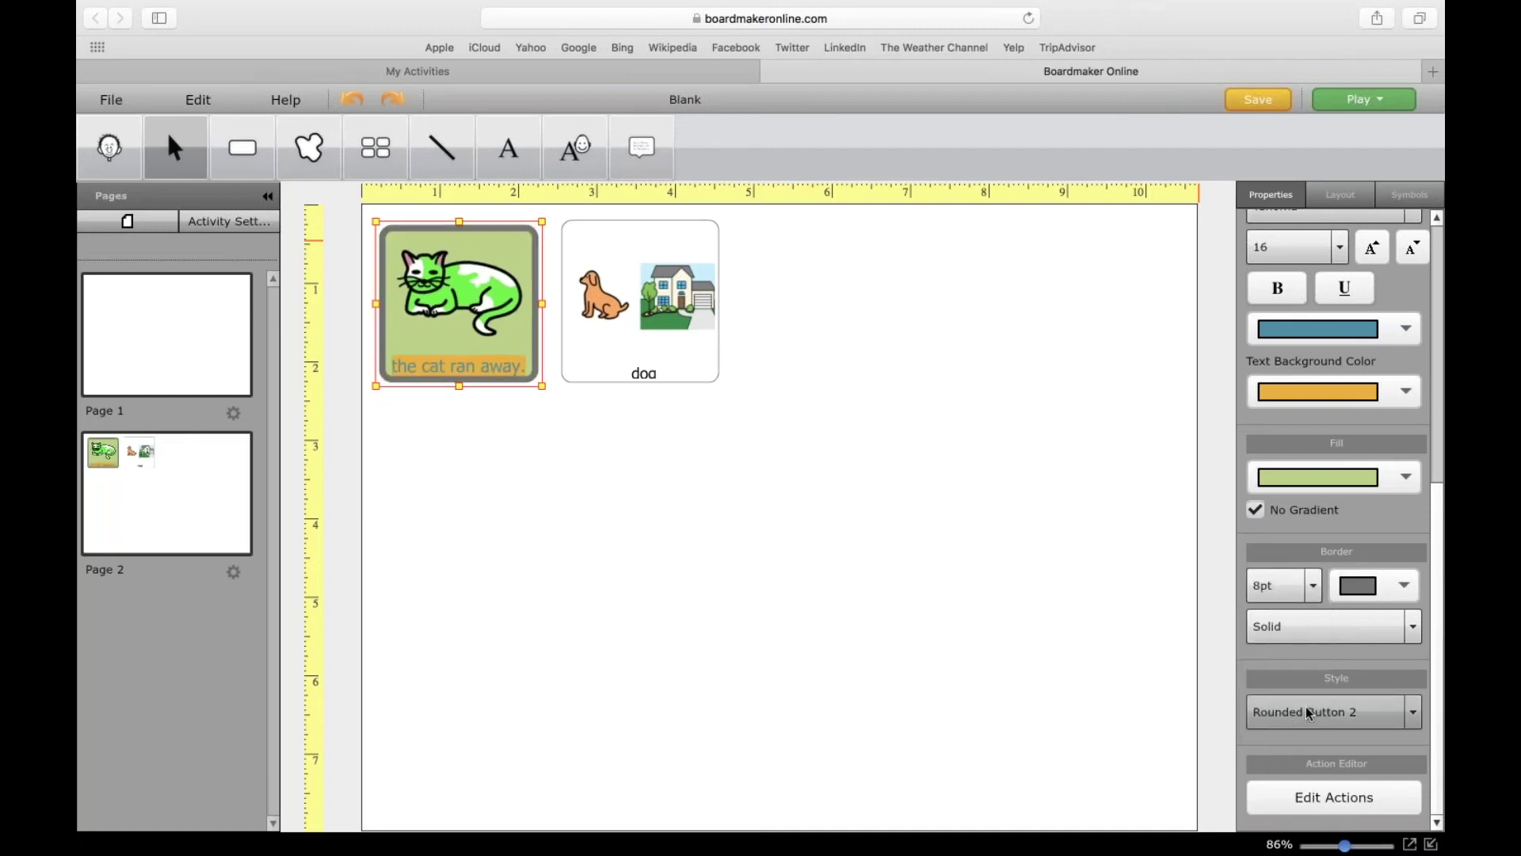
- Colour the cat button's border red using the standard colours
left_click(1407, 589)
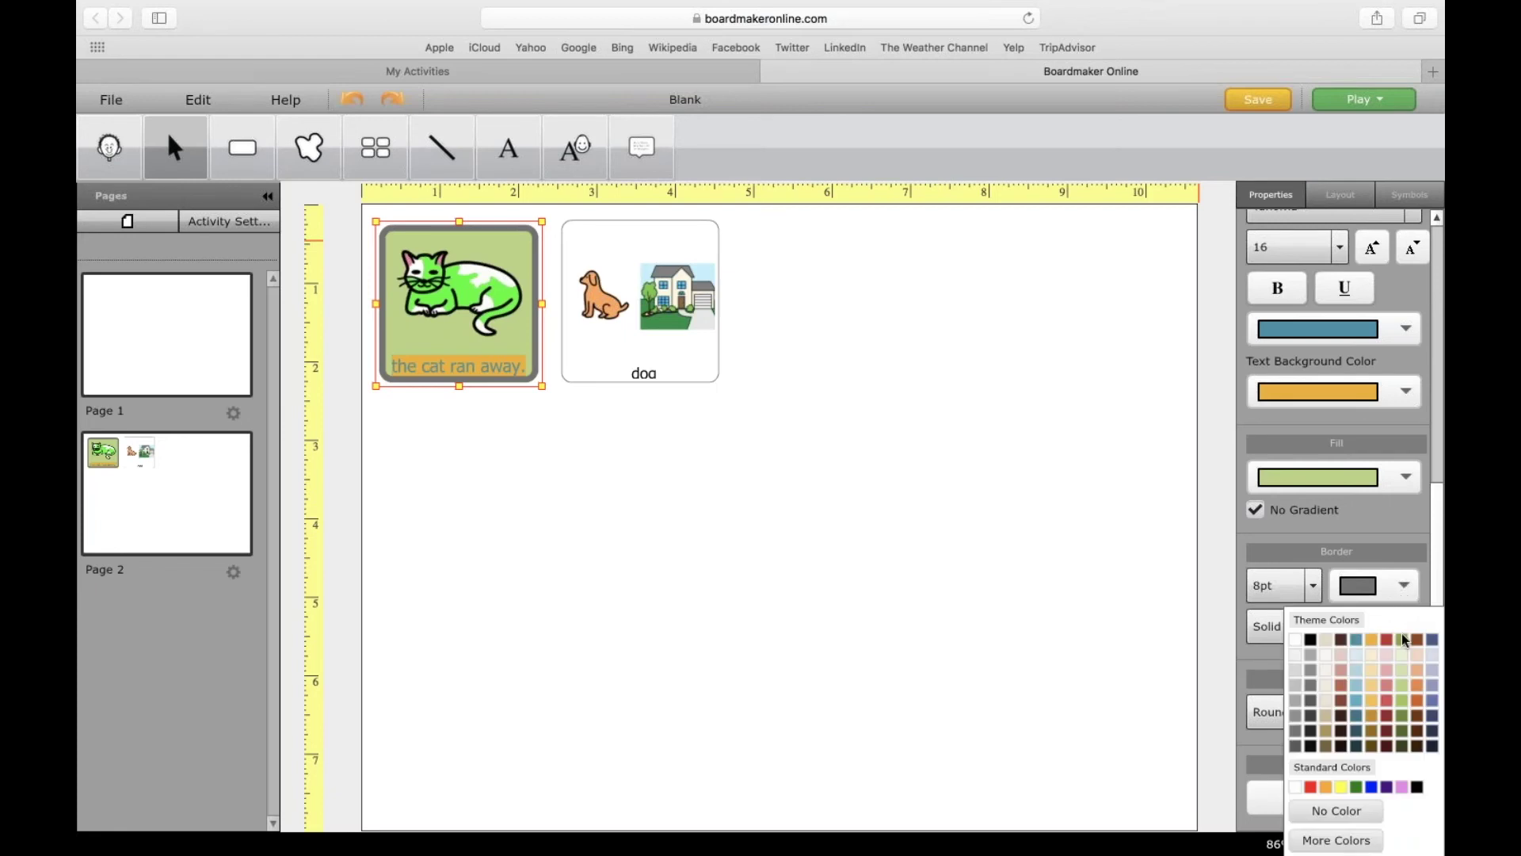
left_click(1310, 788)
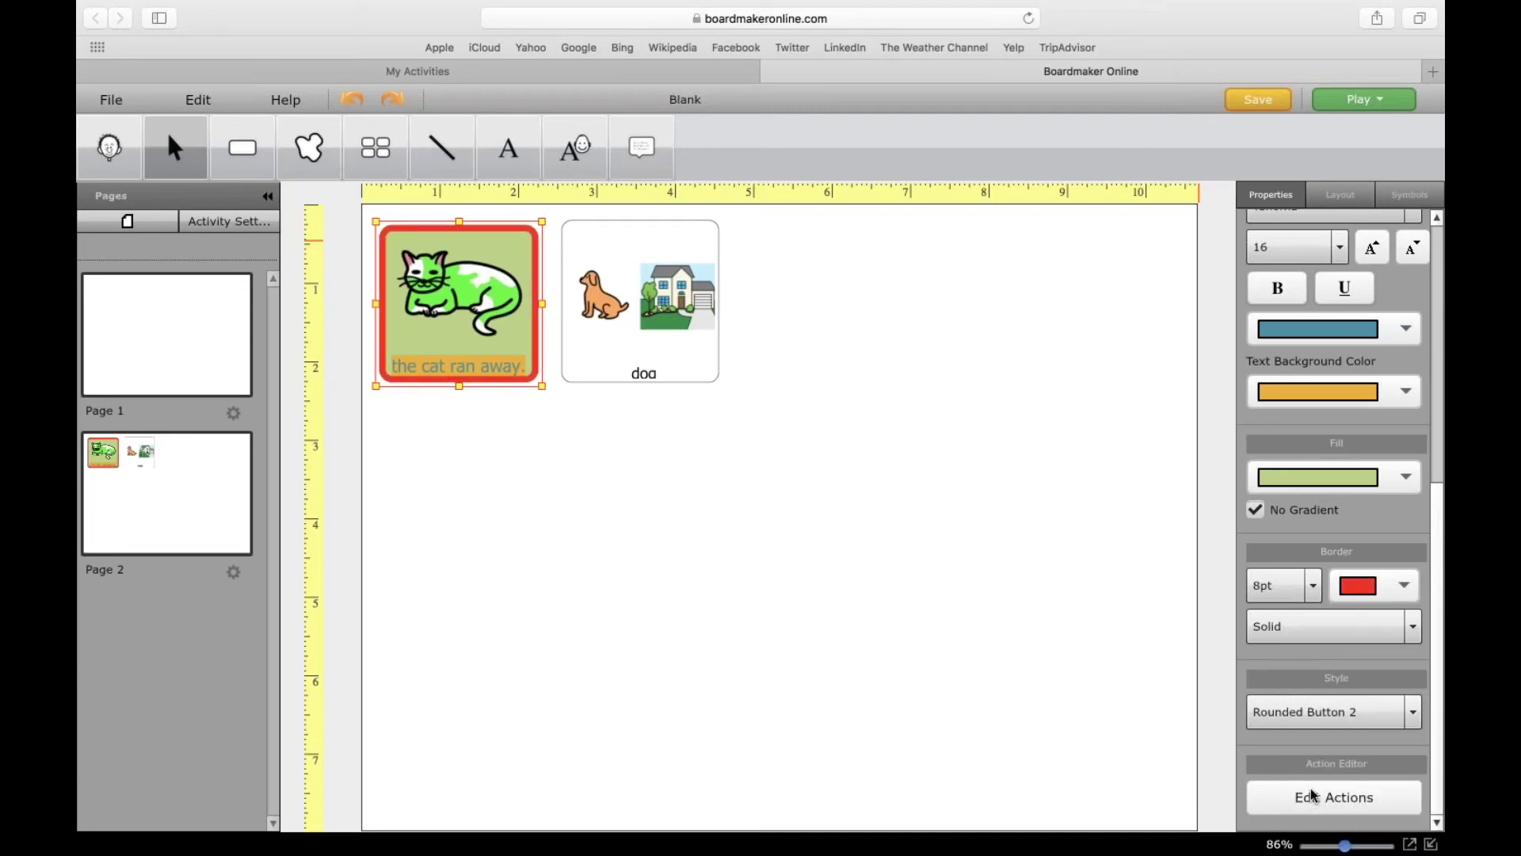
- Try the Square Dot and Square Dash line styles on the cat button's border, settling on Square Dash Dot
left_click(1371, 625)
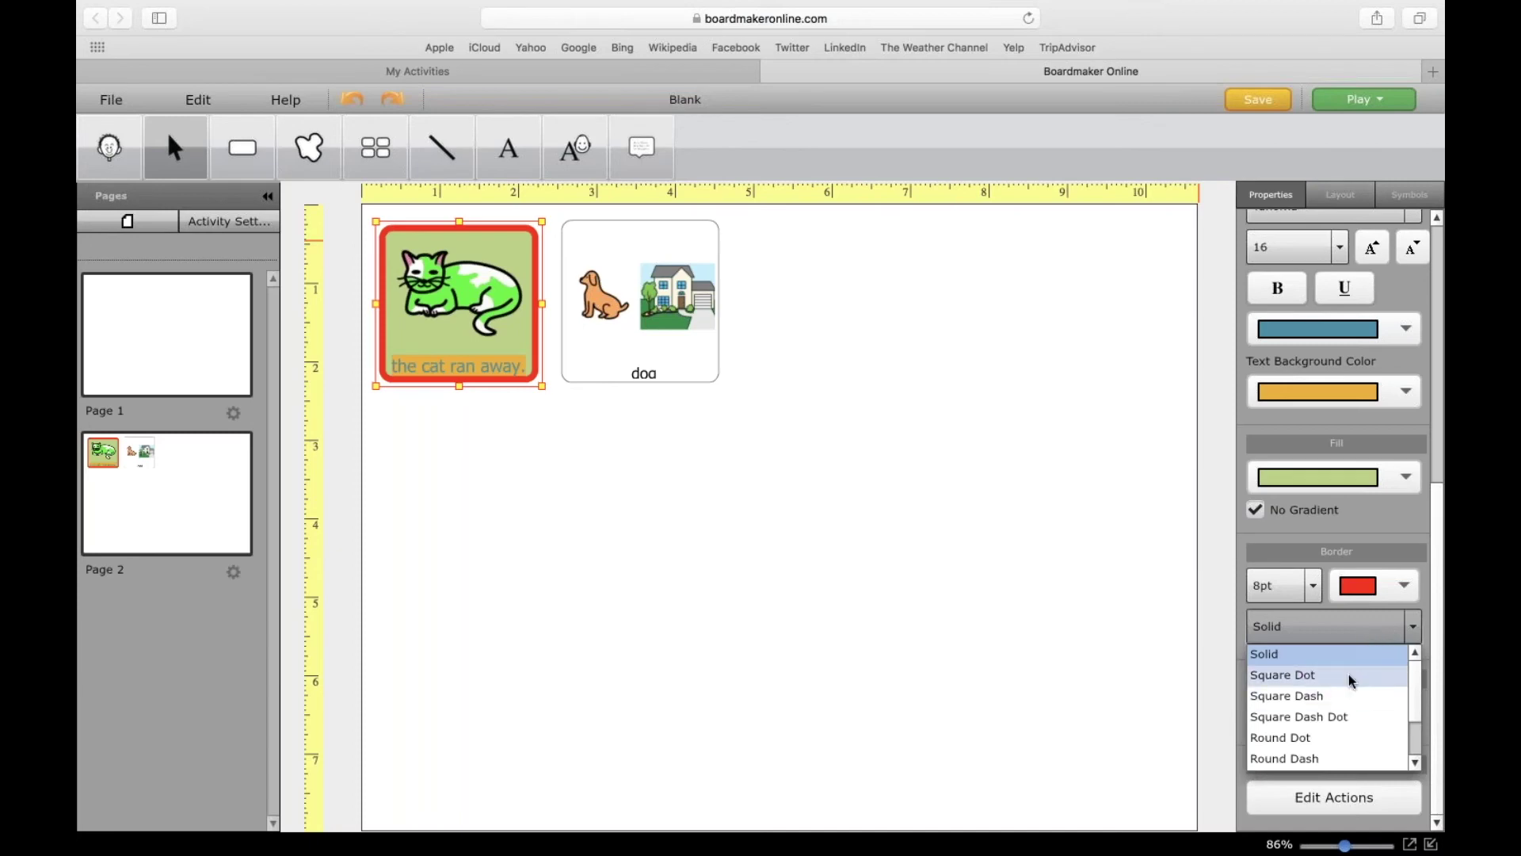
left_click(1349, 673)
left_click(1350, 634)
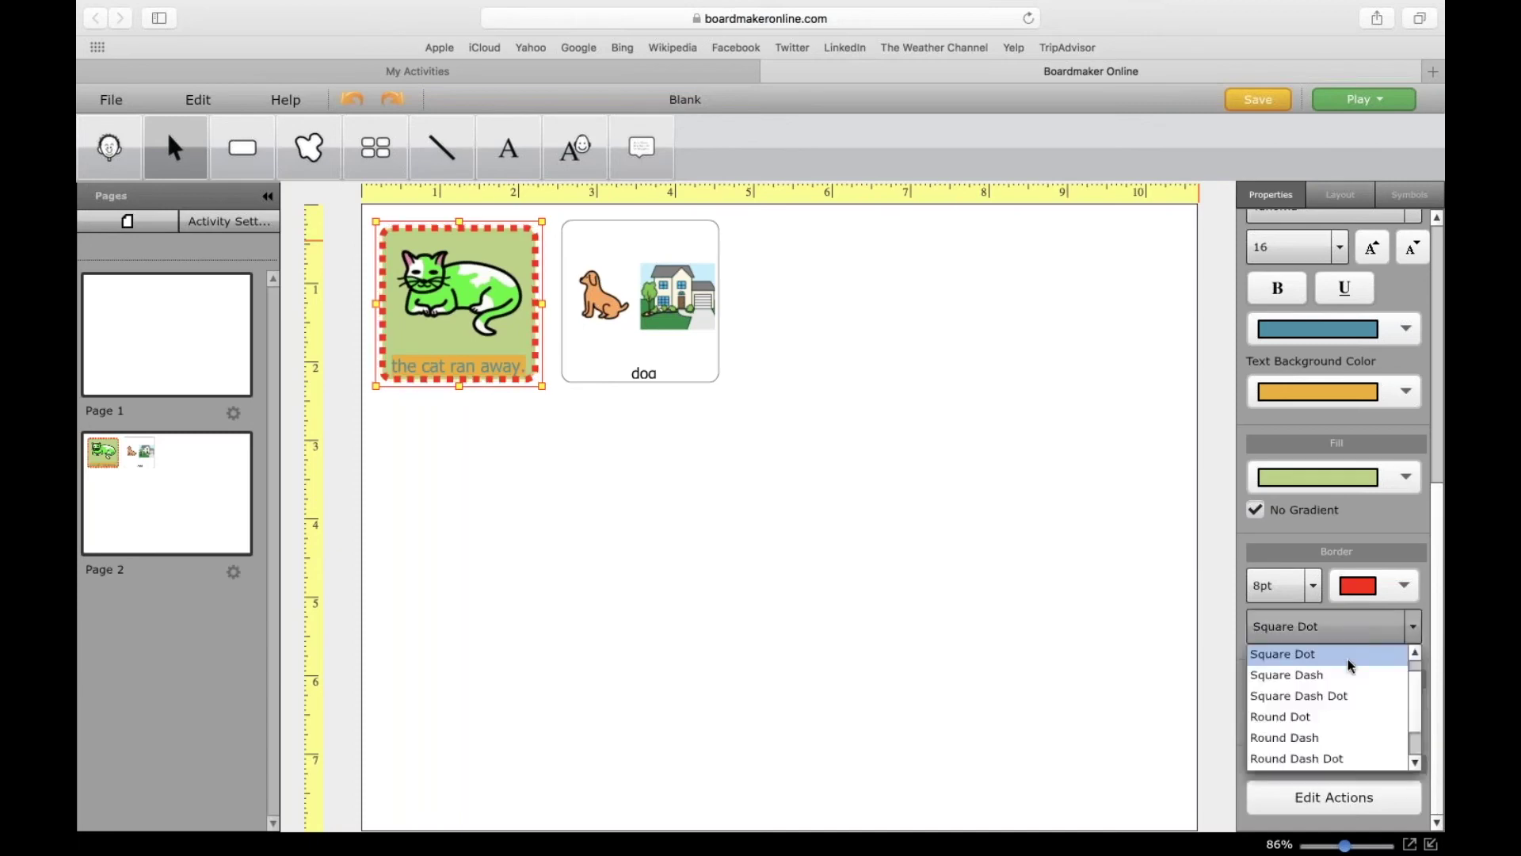
left_click(1358, 675)
left_click(1362, 625)
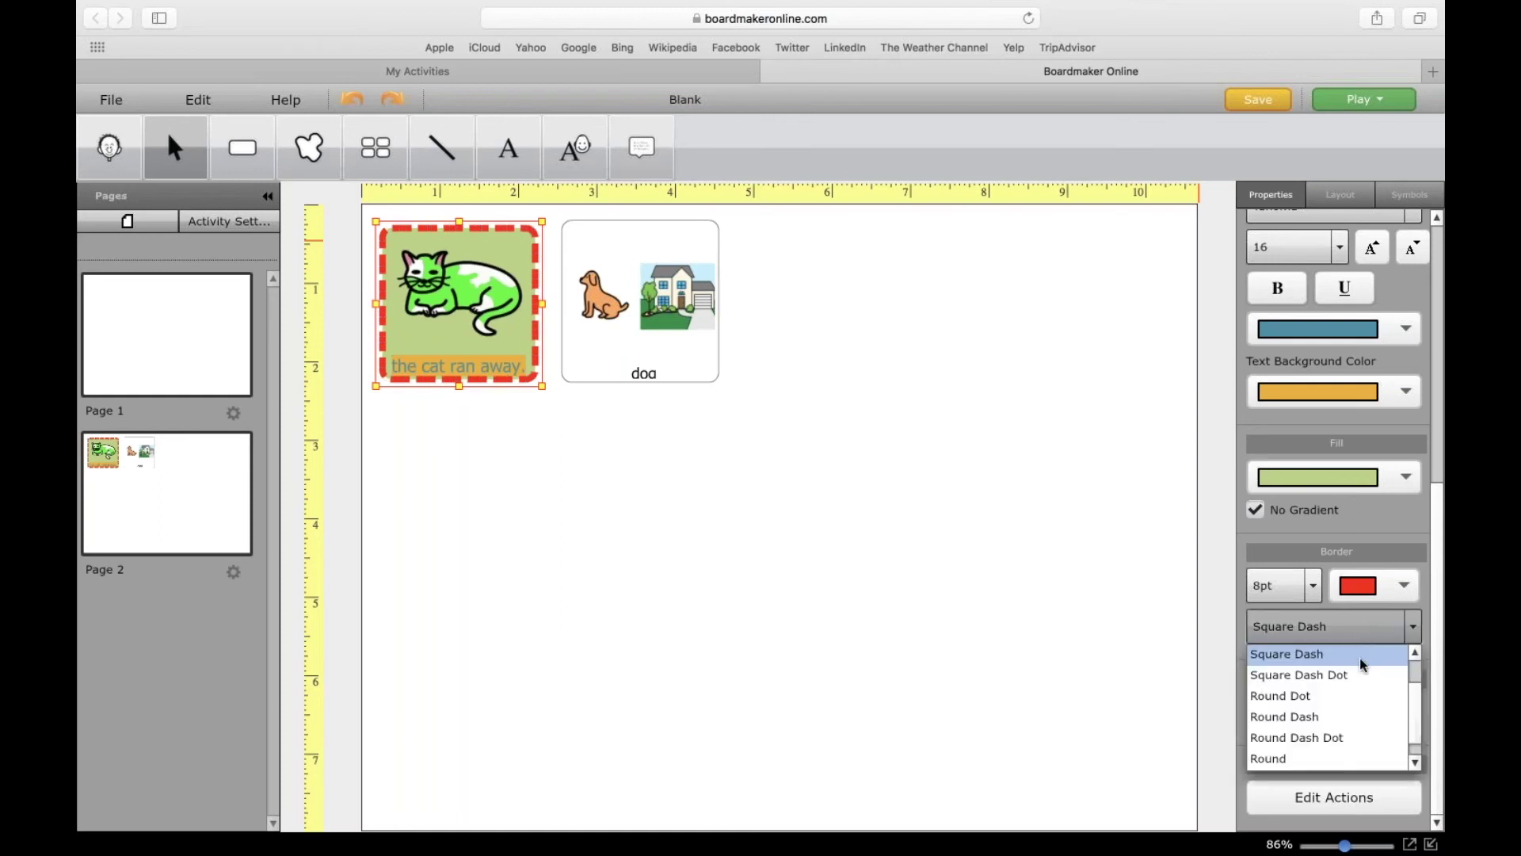
left_click(1359, 677)
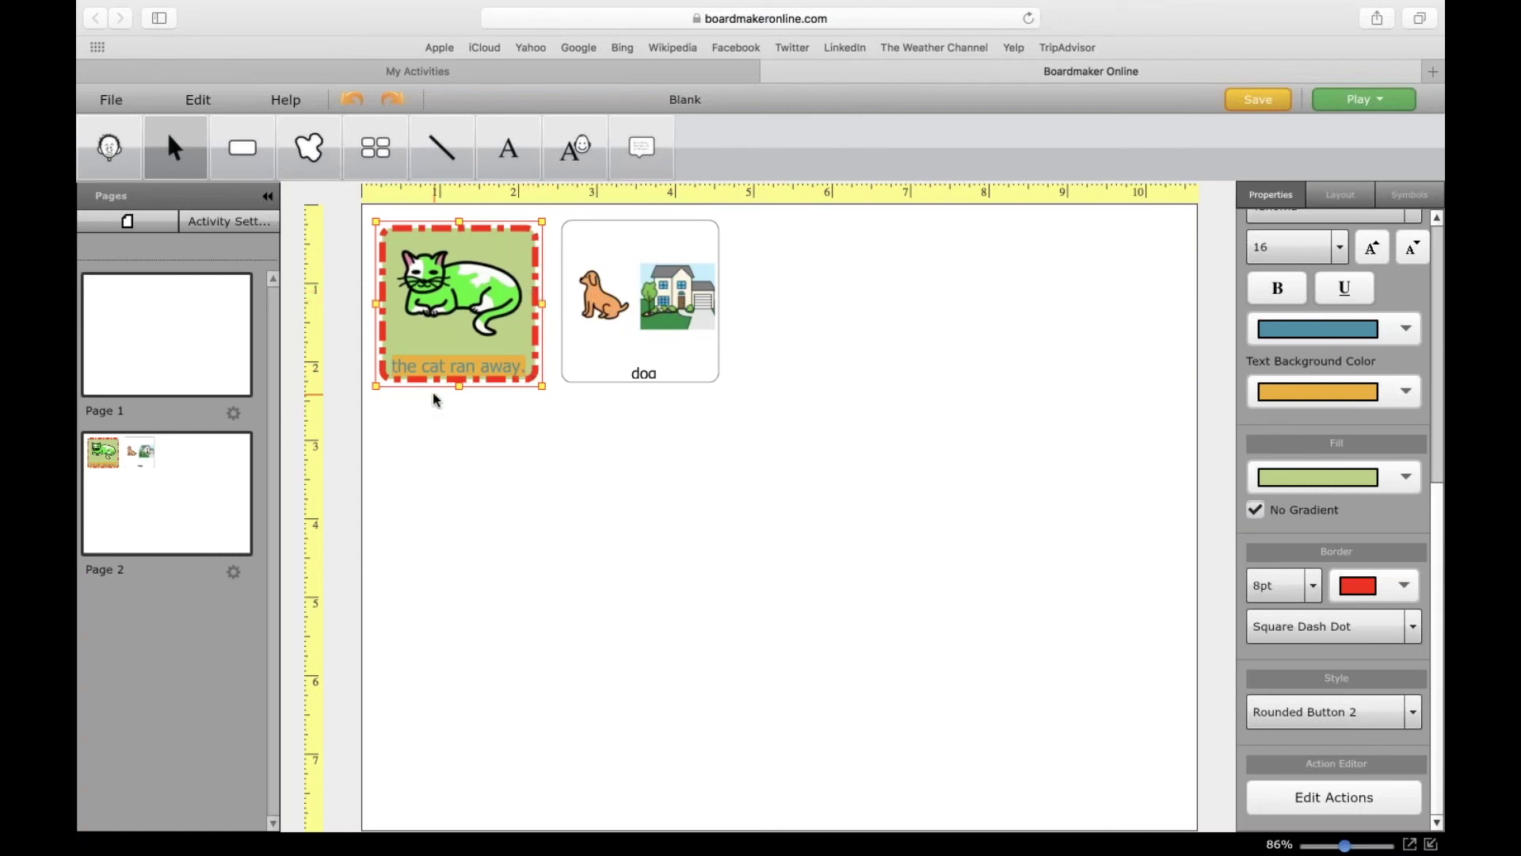
- Try the Capsule Button style and the Explosion Button style on the cat button
left_click(1411, 719)
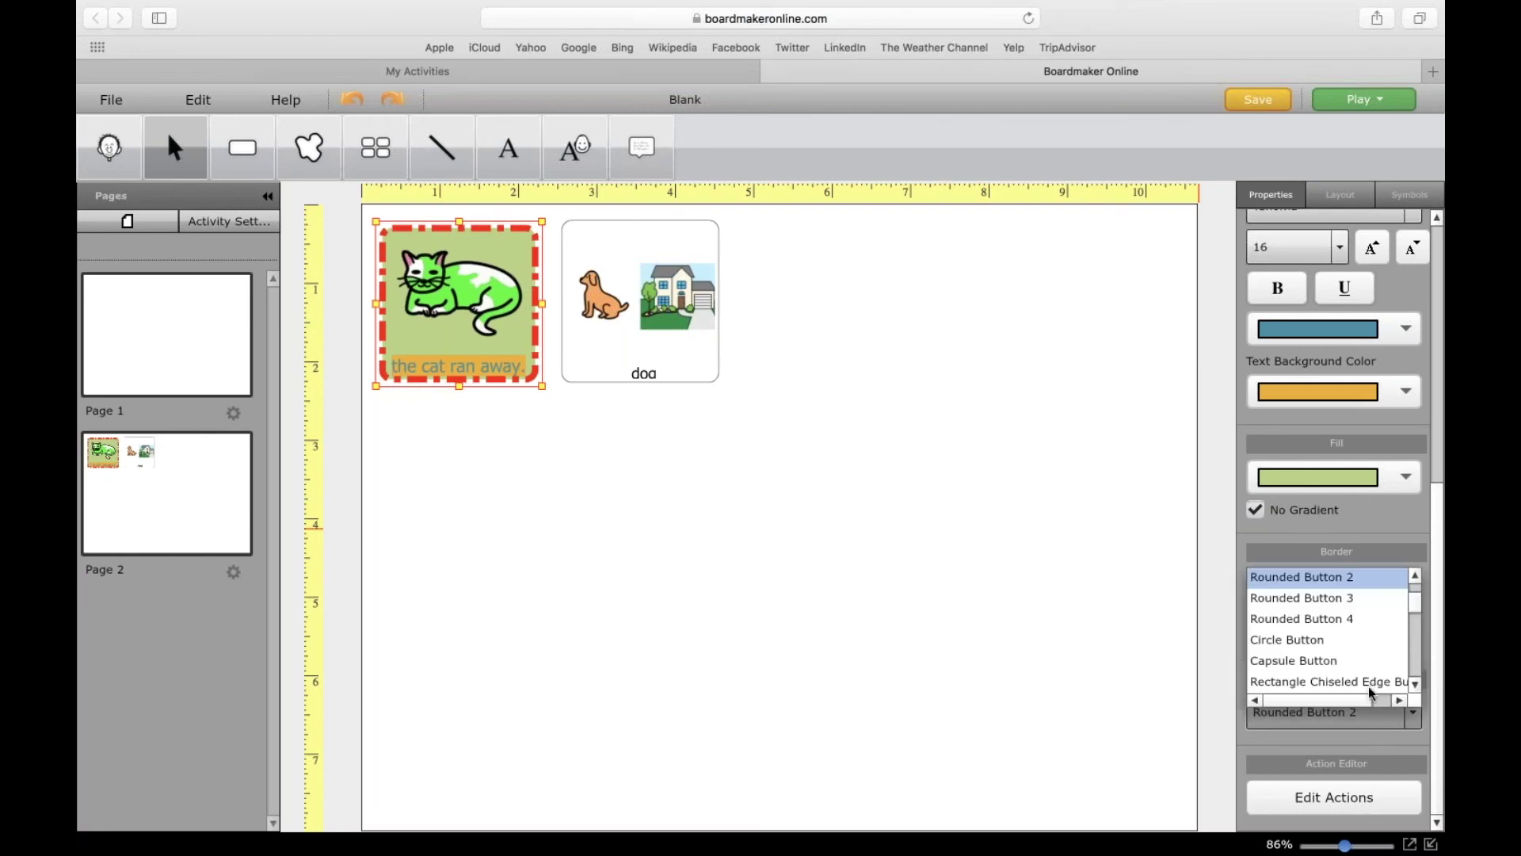
left_click(1382, 662)
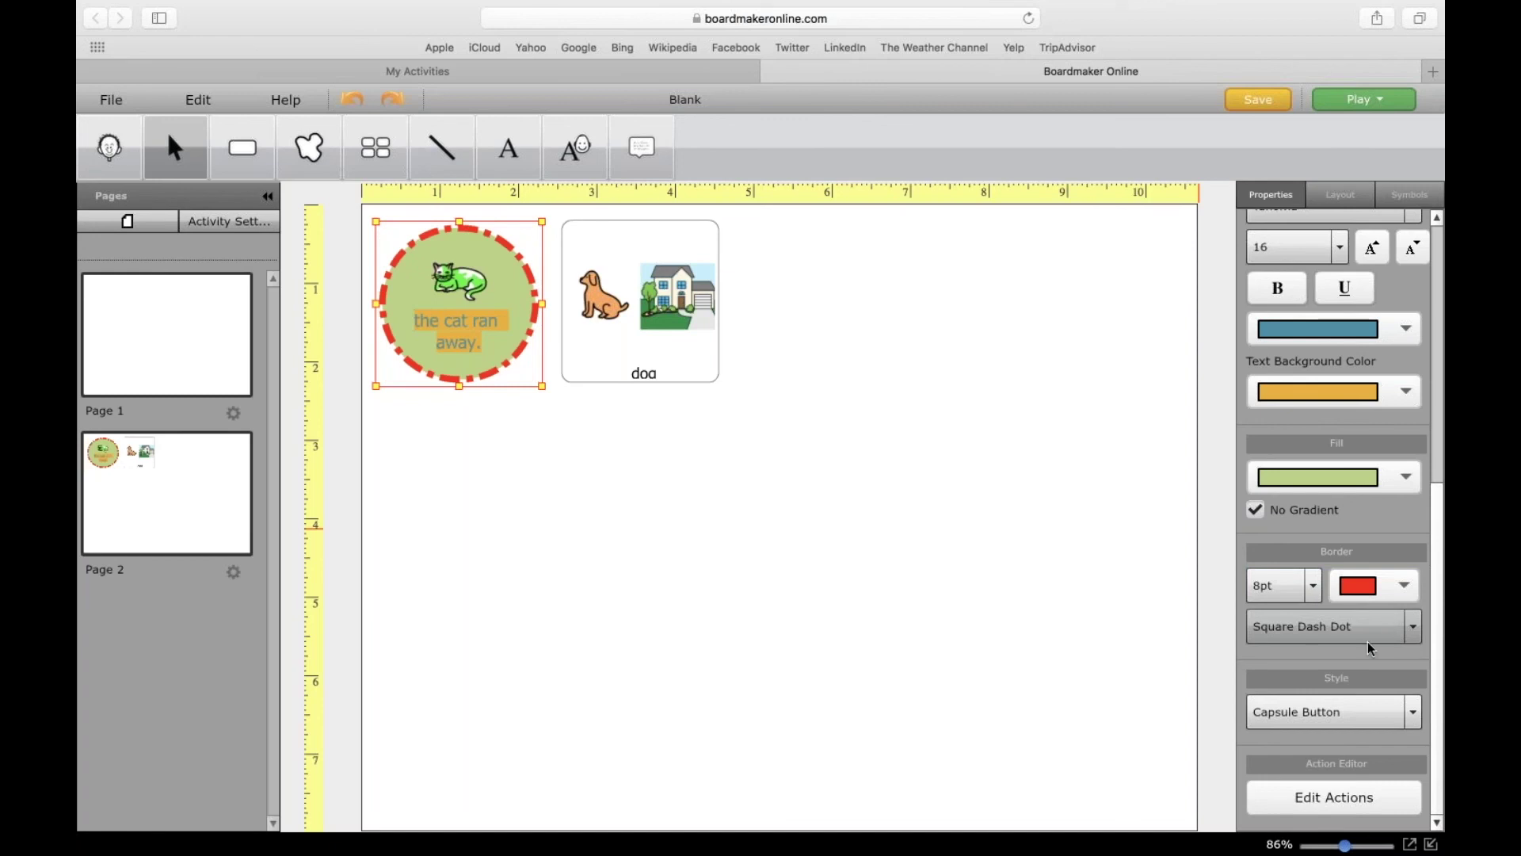
left_click(1382, 634)
left_click(1381, 635)
left_click(1378, 717)
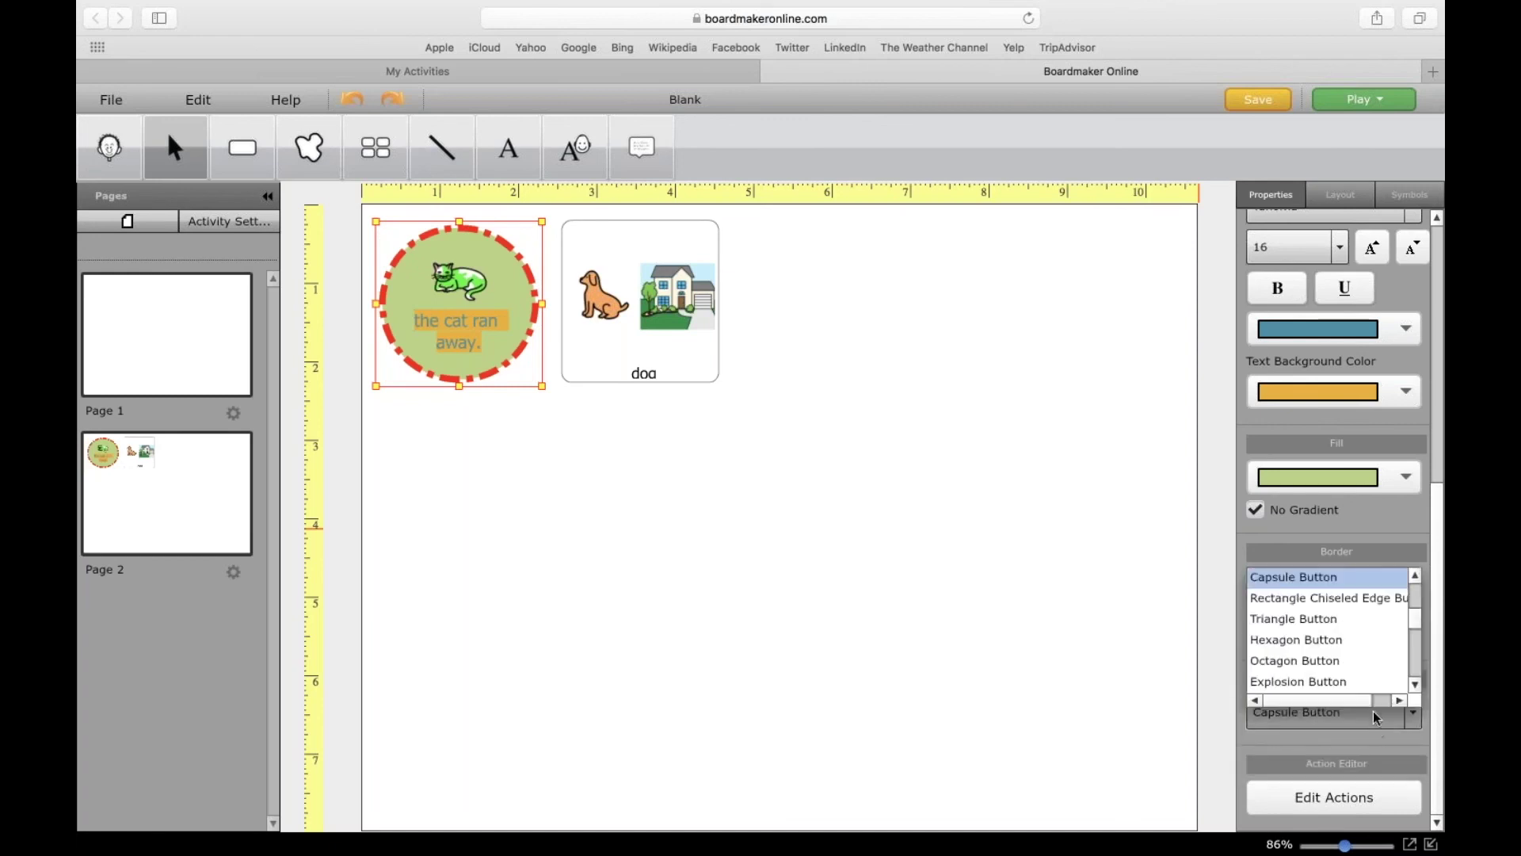
left_click(1377, 682)
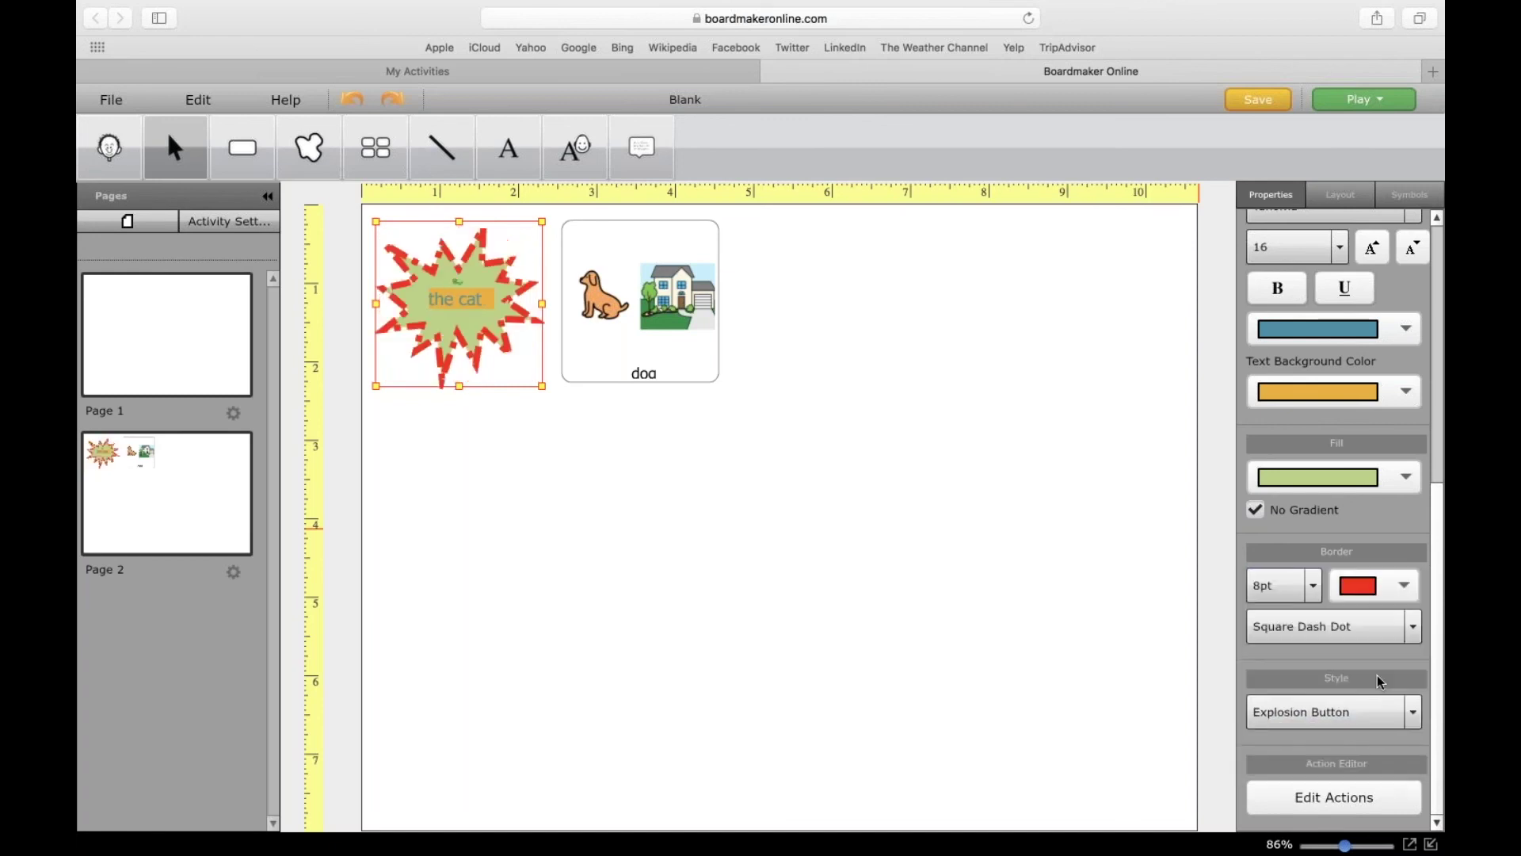
- Try the Checkmark Button style on the cat button
left_click(1367, 720)
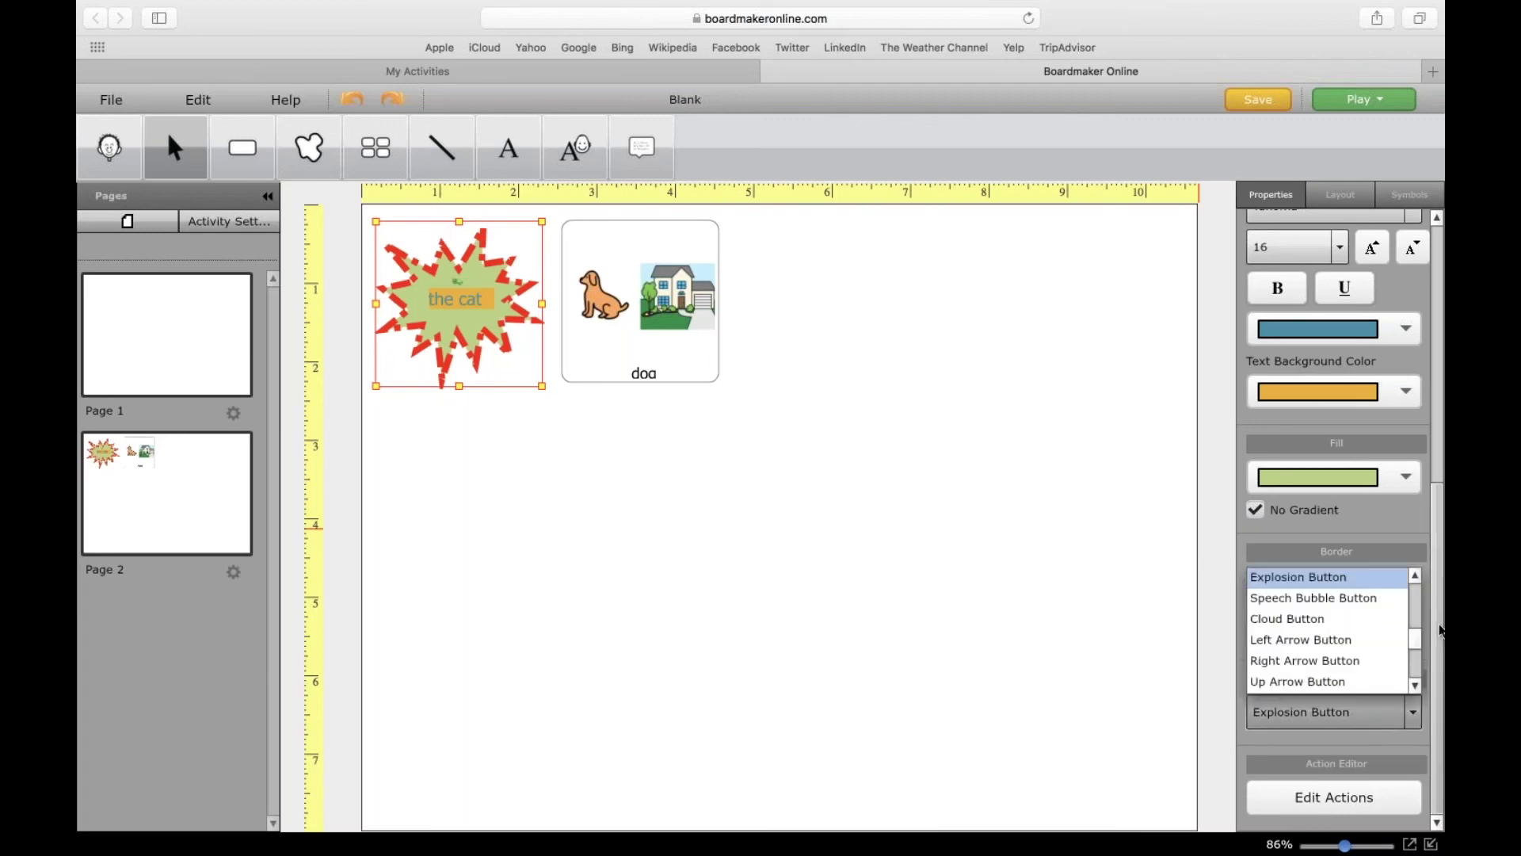
left_click_drag(1415, 635, 1415, 660)
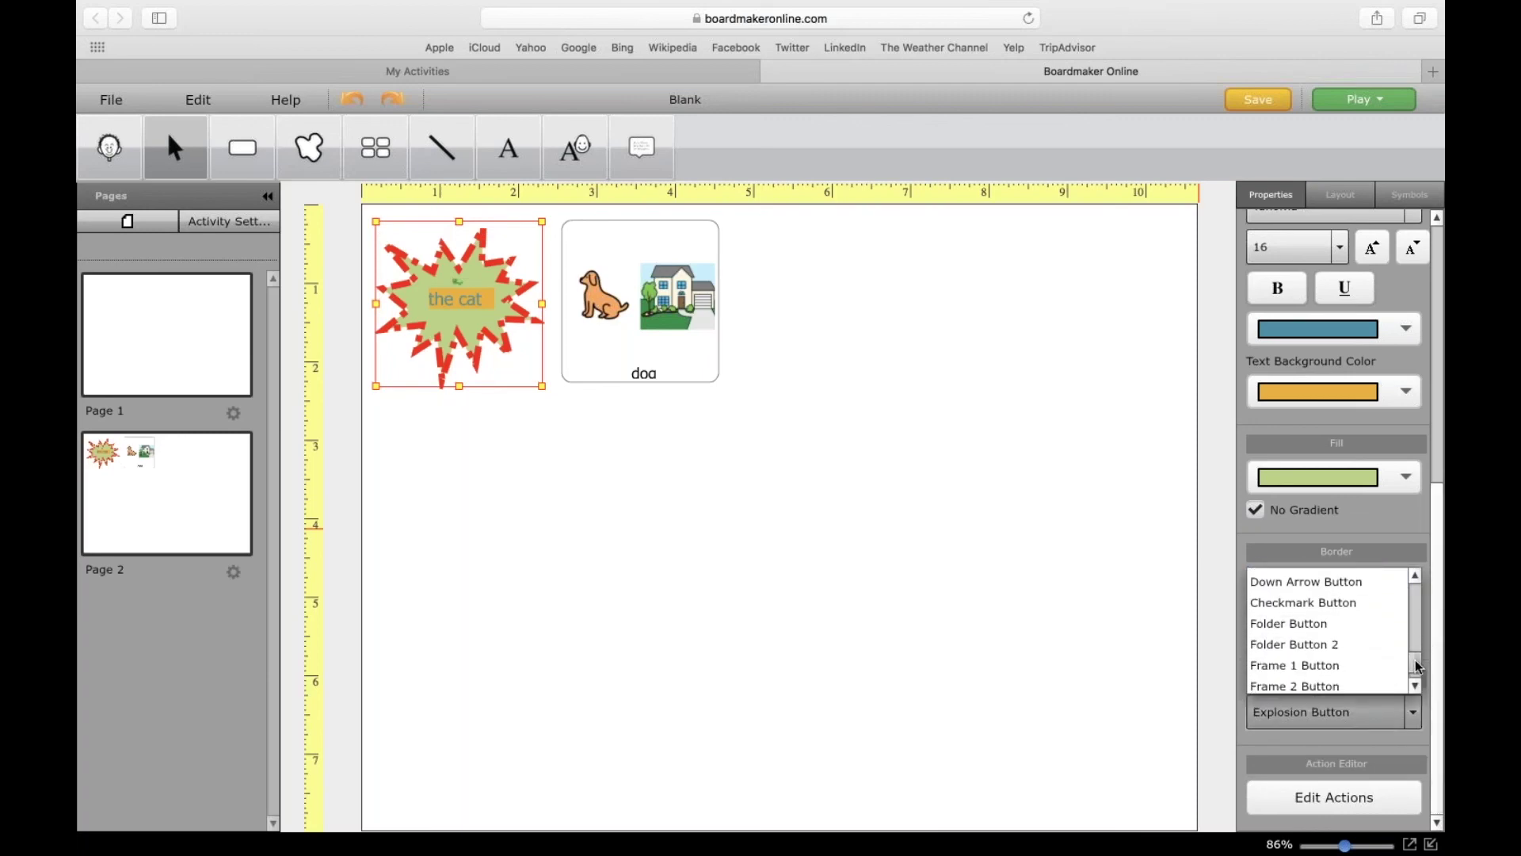
left_click(1363, 605)
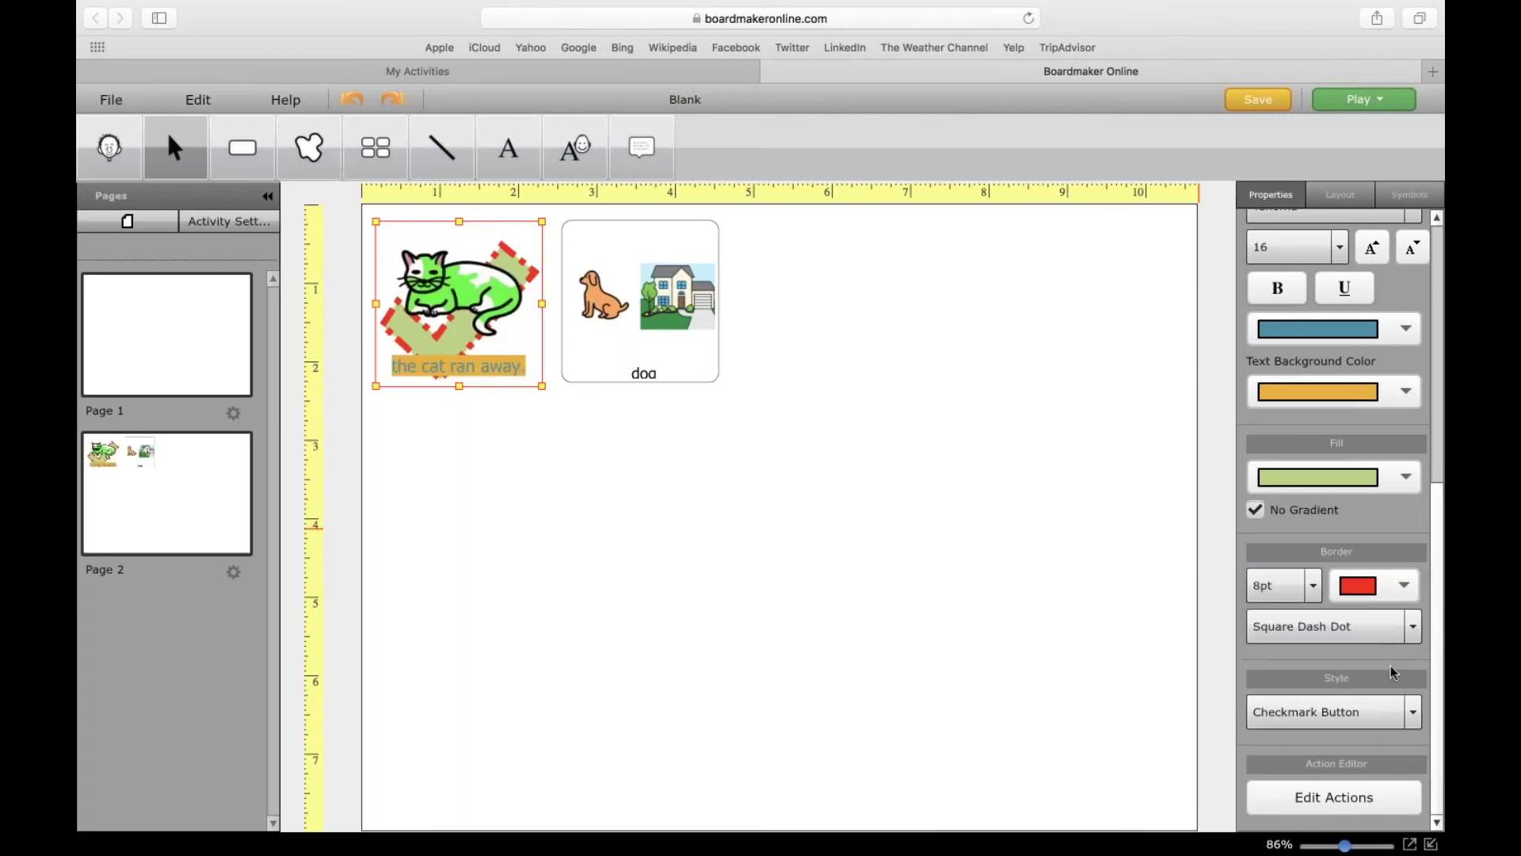
- Set the cat button's shape style to Triangle Button
left_click(1372, 711)
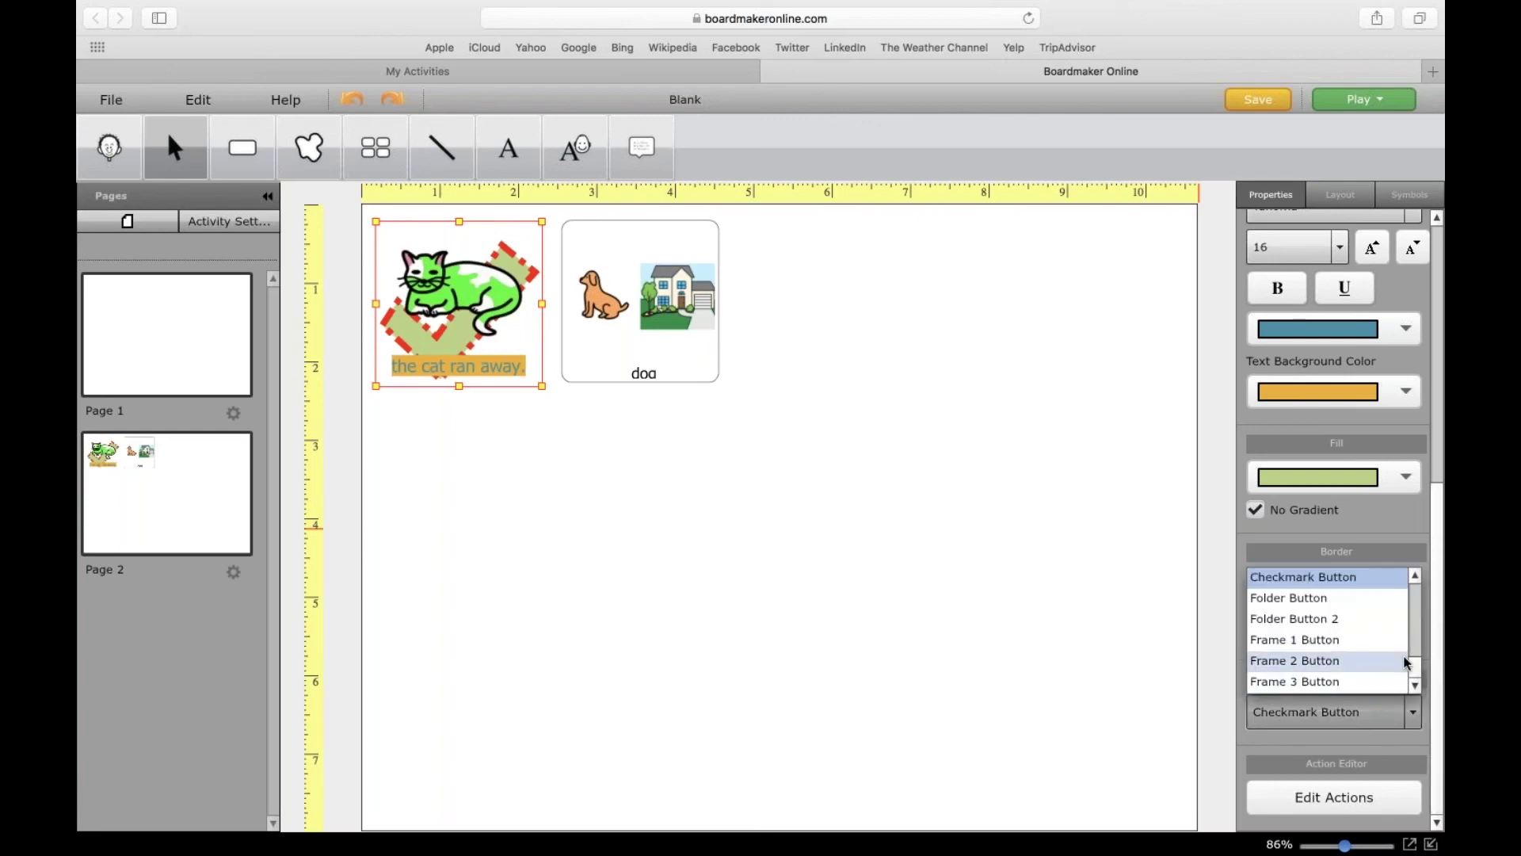
left_click_drag(1412, 663, 1409, 587)
scroll(1410, 600, "down", 4)
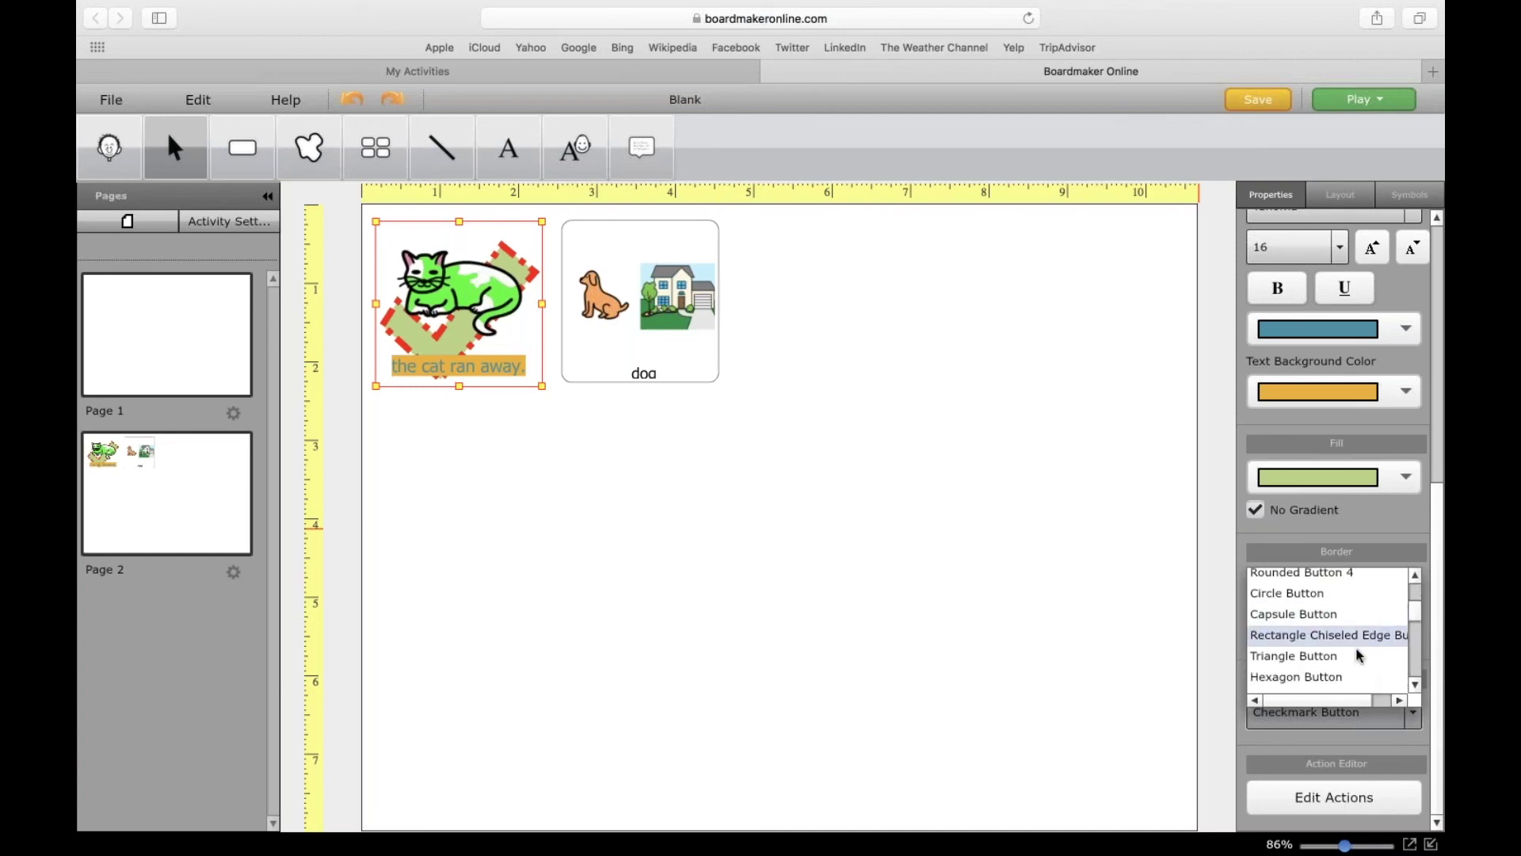
left_click(1356, 656)
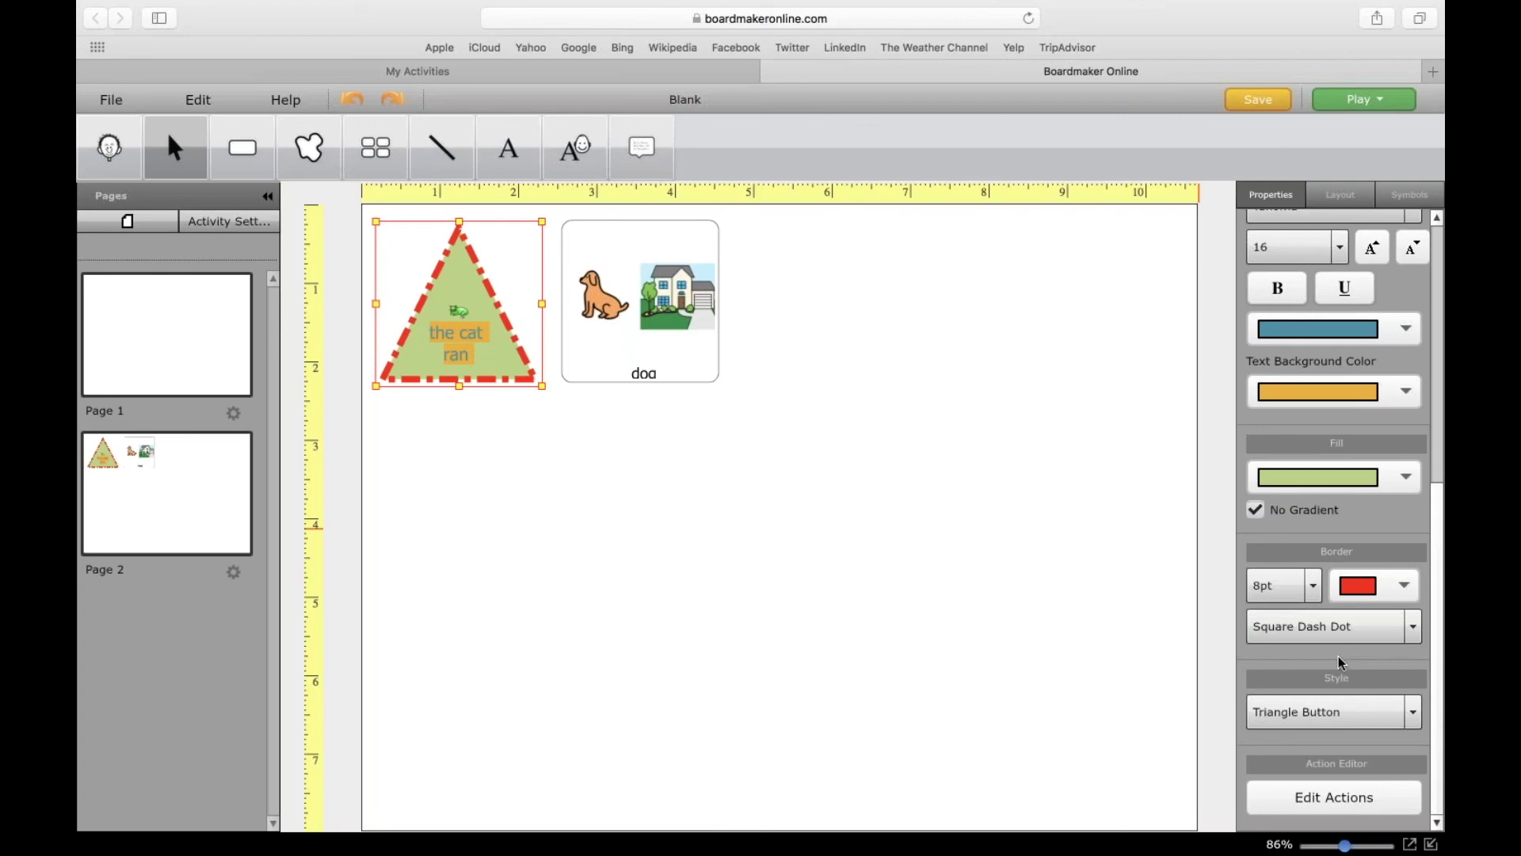
- Change the cat button's shape style to Rectangle Button
left_click(1301, 805)
left_click(1339, 711)
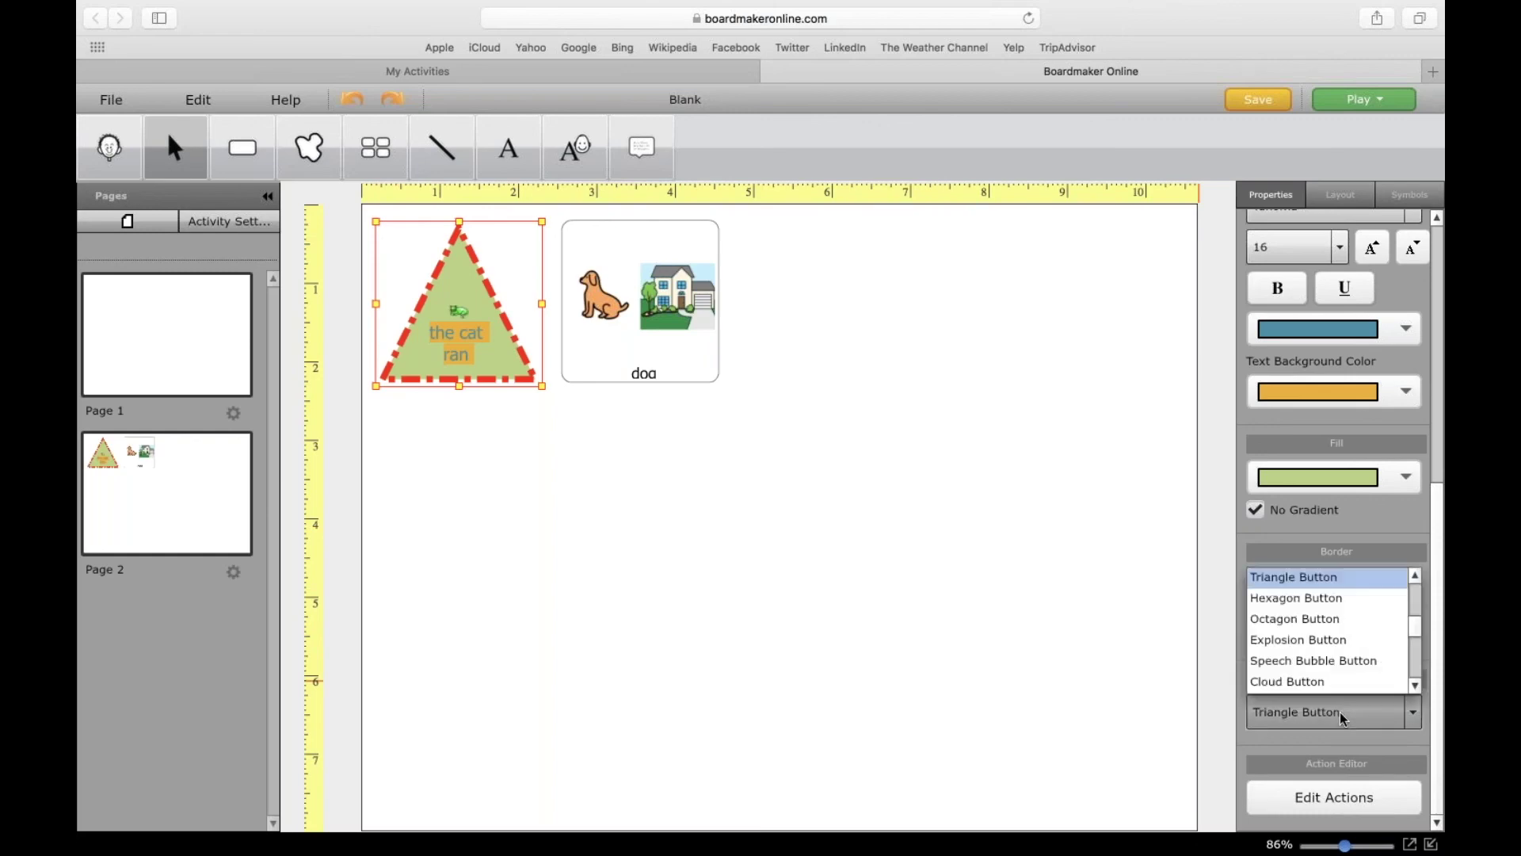
left_click(1415, 610)
left_click(1353, 584)
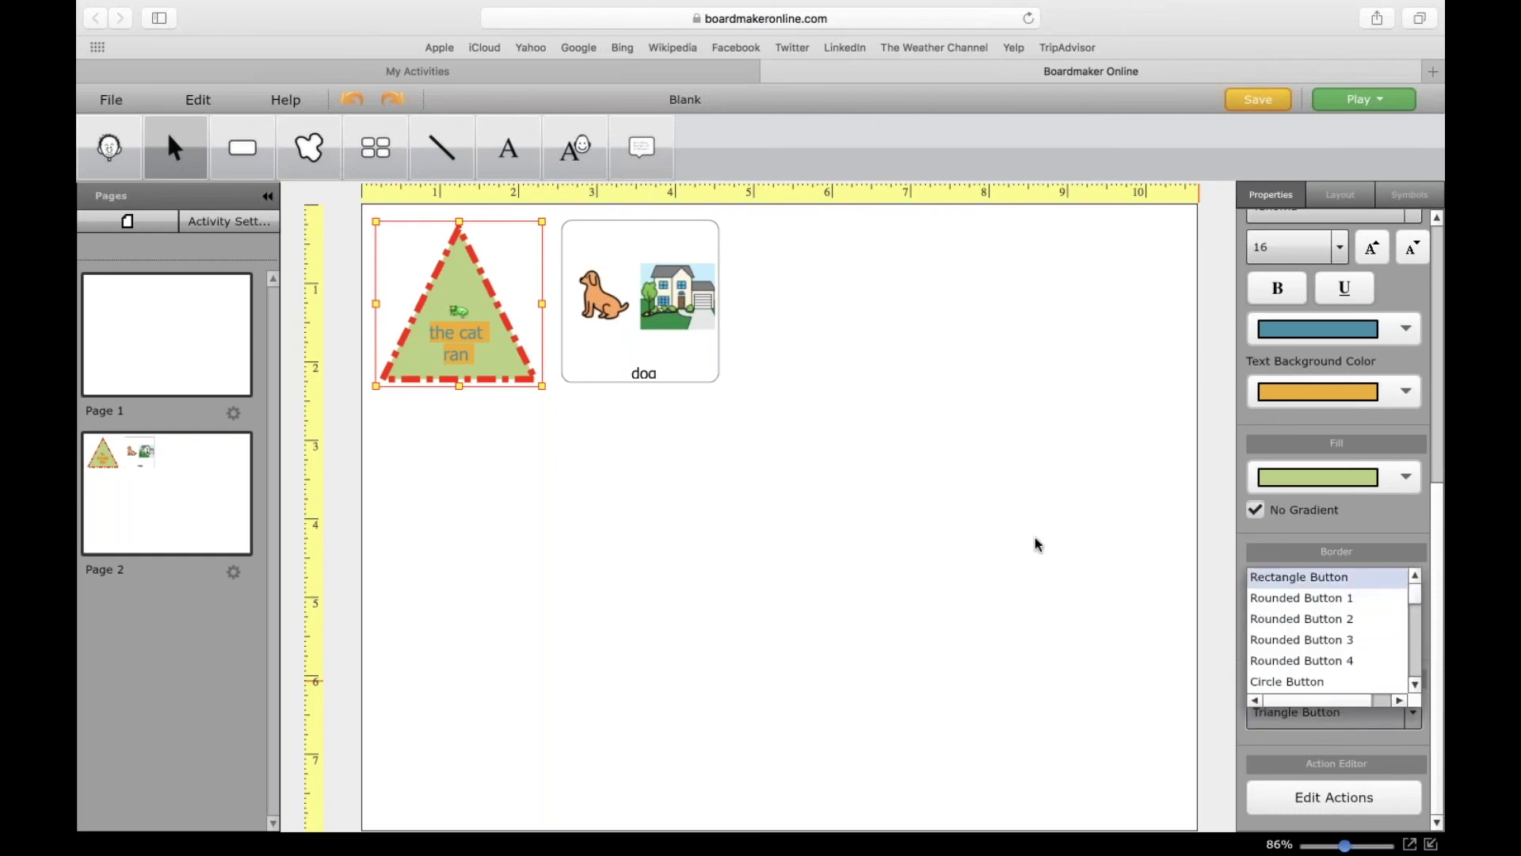